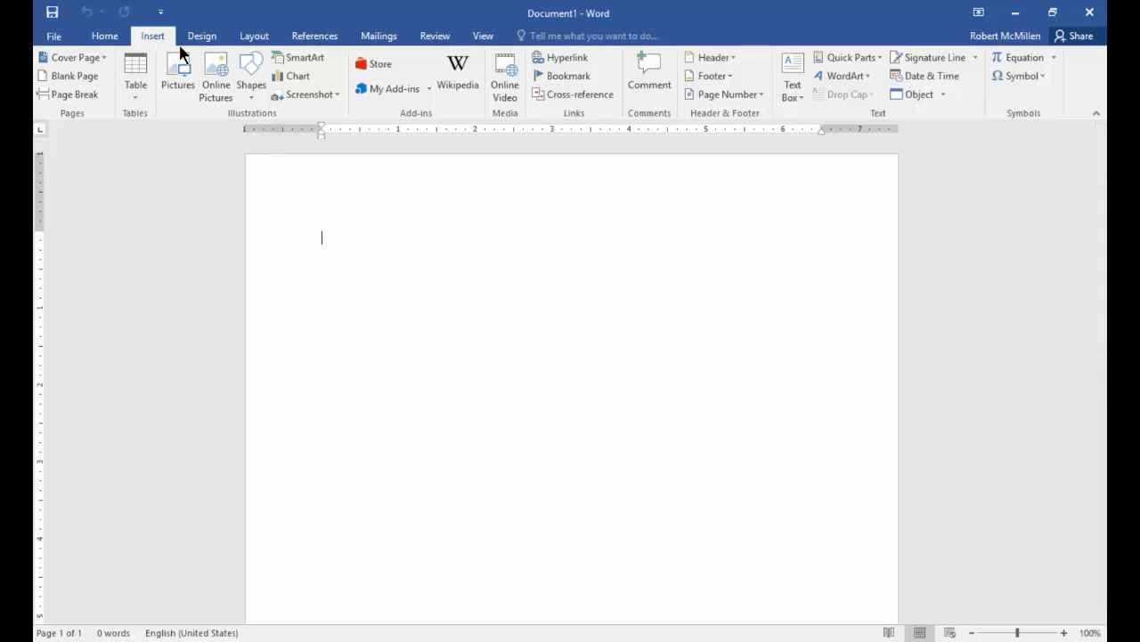
Draw an isosceles triangle about 1.64" high and 2.2" wide on the page, shrink it and rotate it slightly clockwise.
{"action": "left_click", "coordinate": [255, 94]}
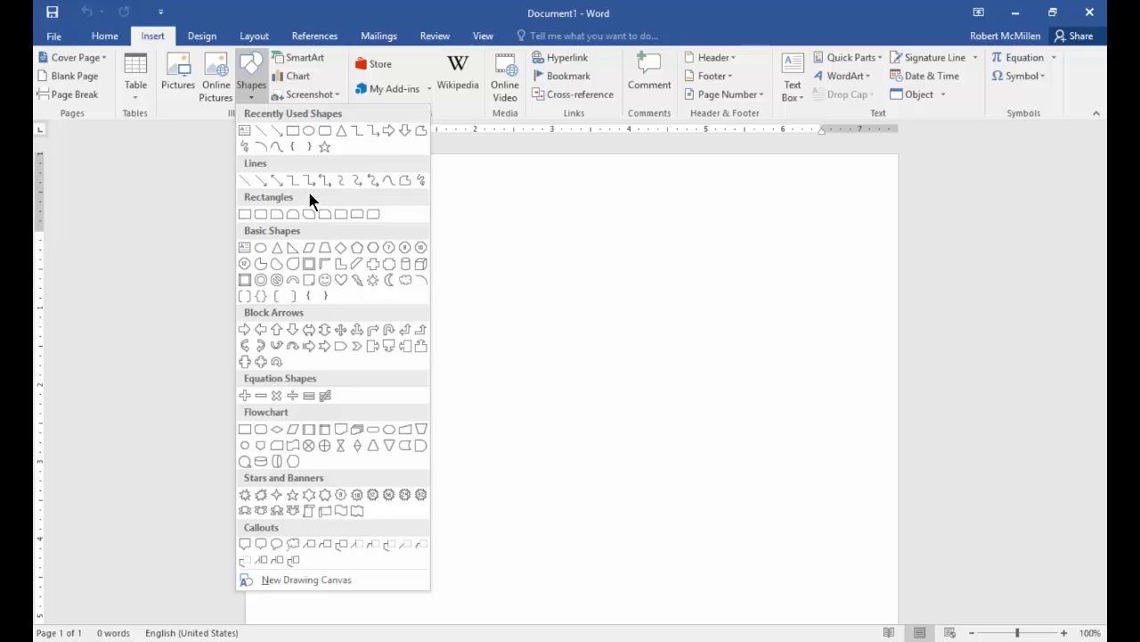
{"action": "left_click", "coordinate": [277, 107]}
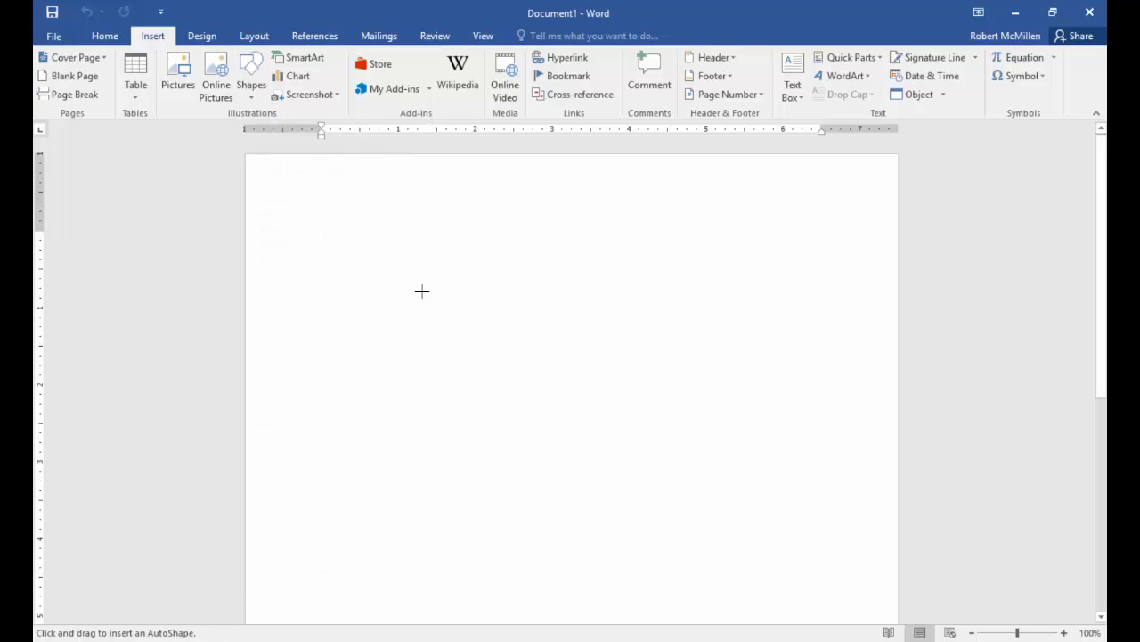
{"action": "left_click_drag", "start_coordinate": [367, 241], "coordinate": [537, 367]}
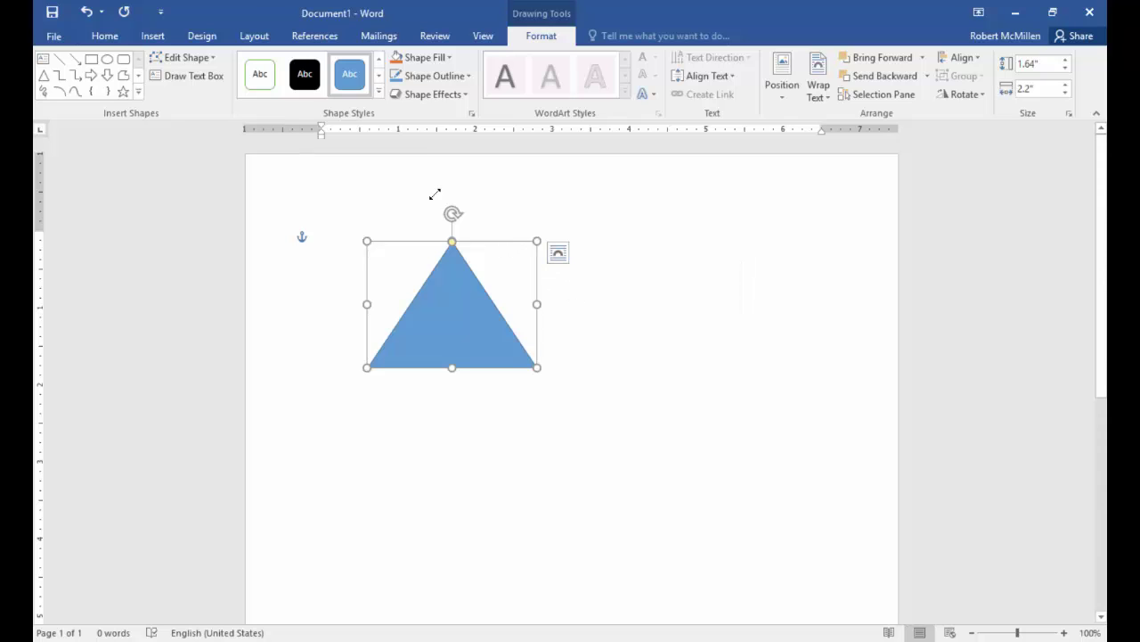
{"action": "left_click_drag", "start_coordinate": [541, 233], "coordinate": [463, 365]}
{"action": "left_click", "coordinate": [406, 209]}
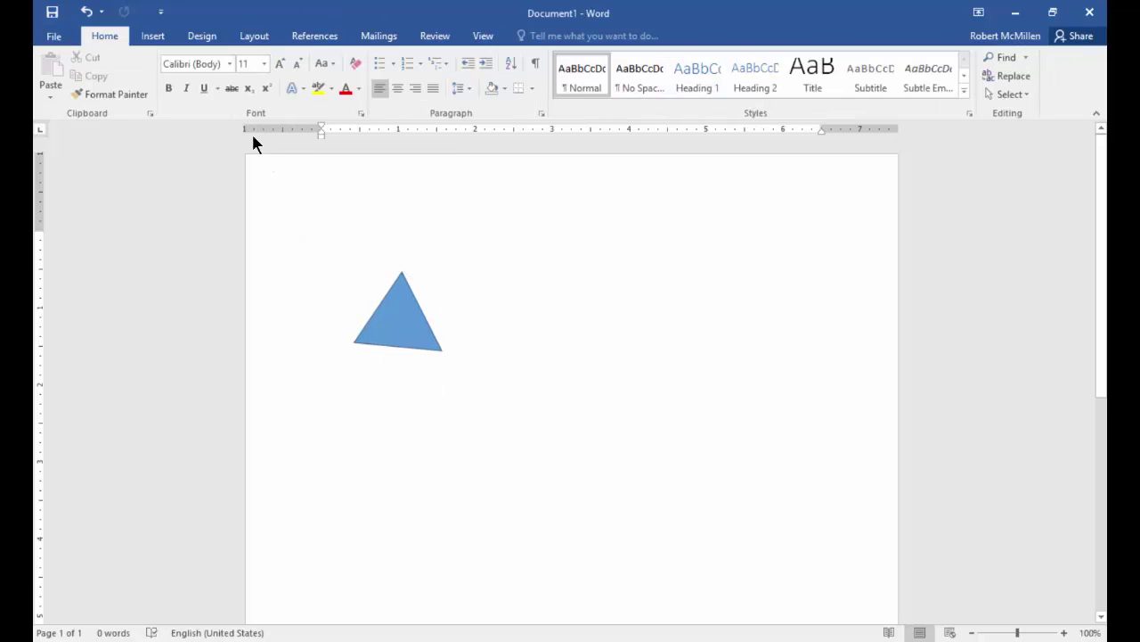
Draw a double-headed arrow line sloping down beside the triangle, about 1.56" high and 2.81" wide.
{"action": "left_click", "coordinate": [150, 35]}
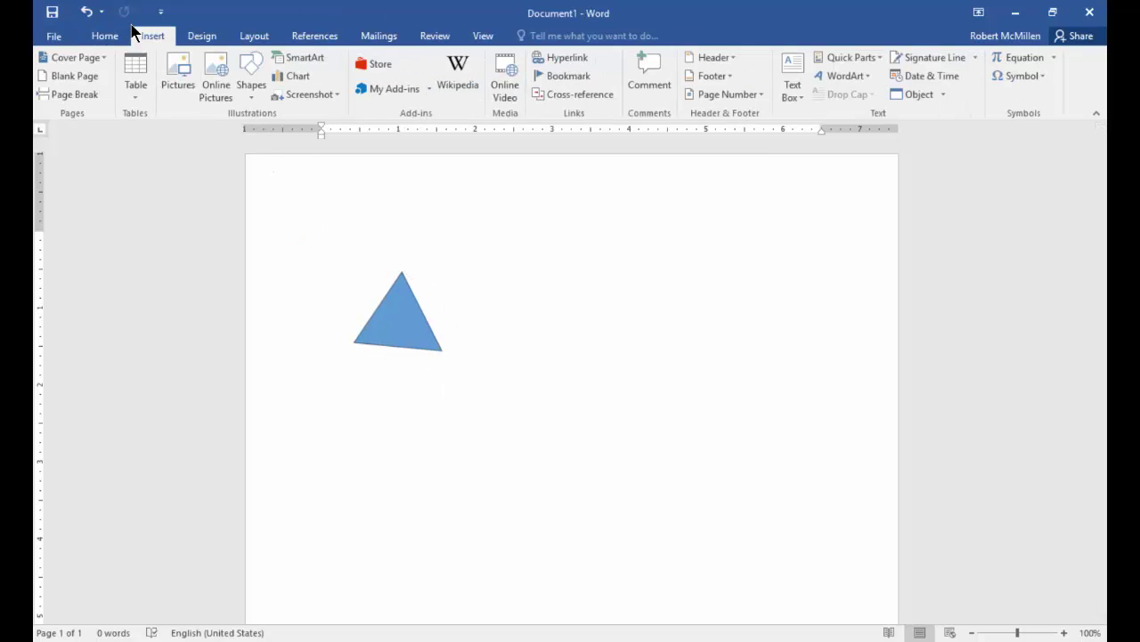
{"action": "left_click", "coordinate": [252, 87]}
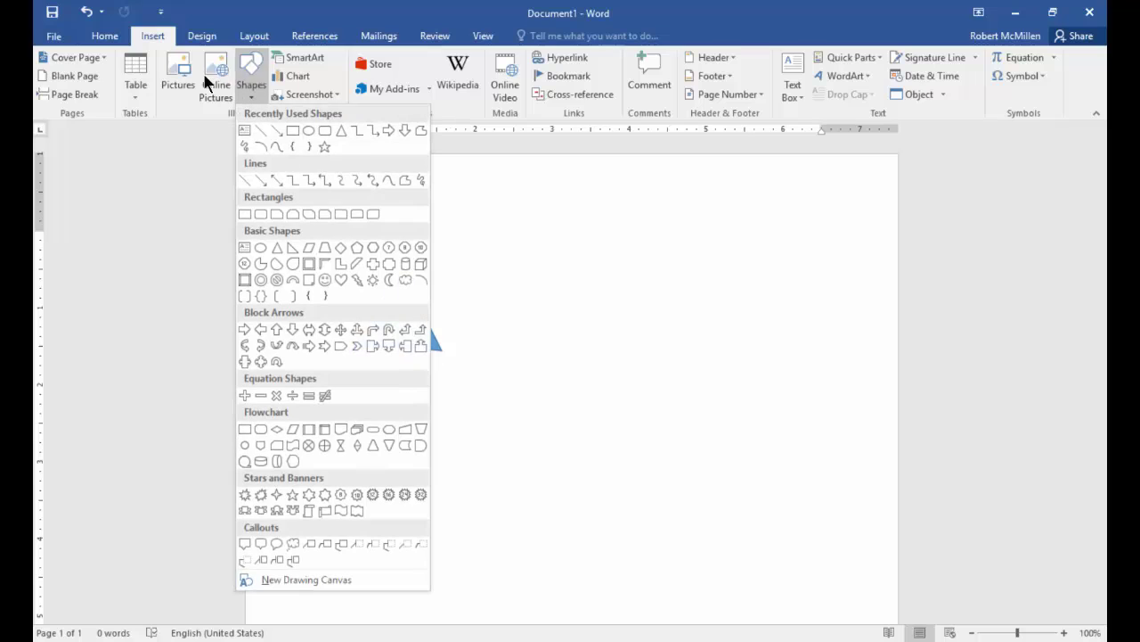
{"action": "left_click", "coordinate": [277, 180]}
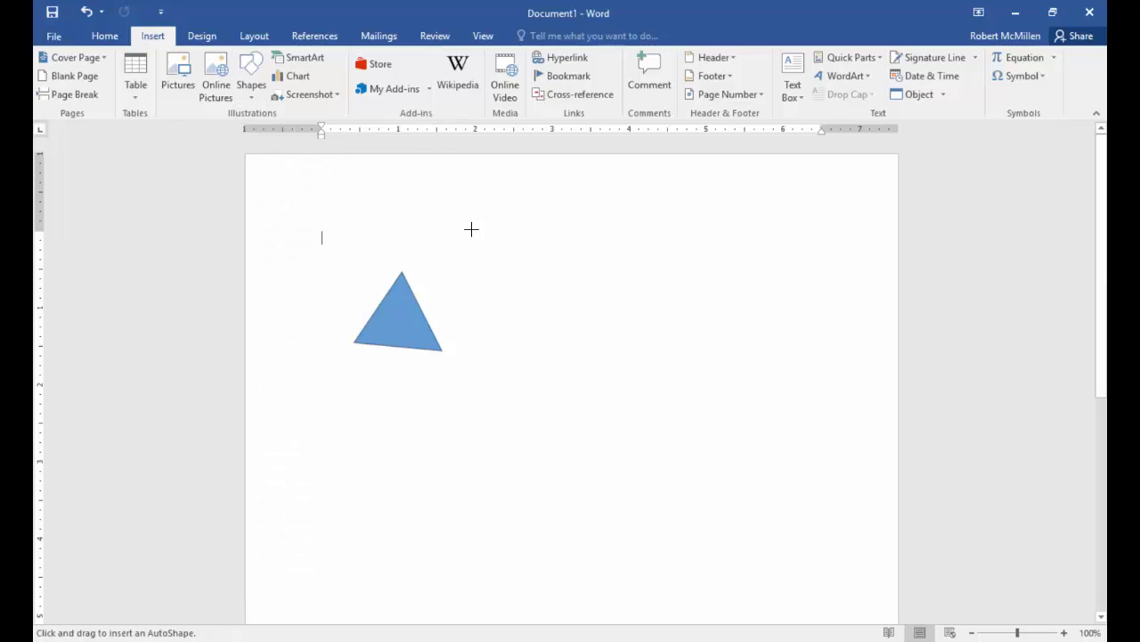
{"action": "left_click_drag", "start_coordinate": [467, 230], "coordinate": [679, 345]}
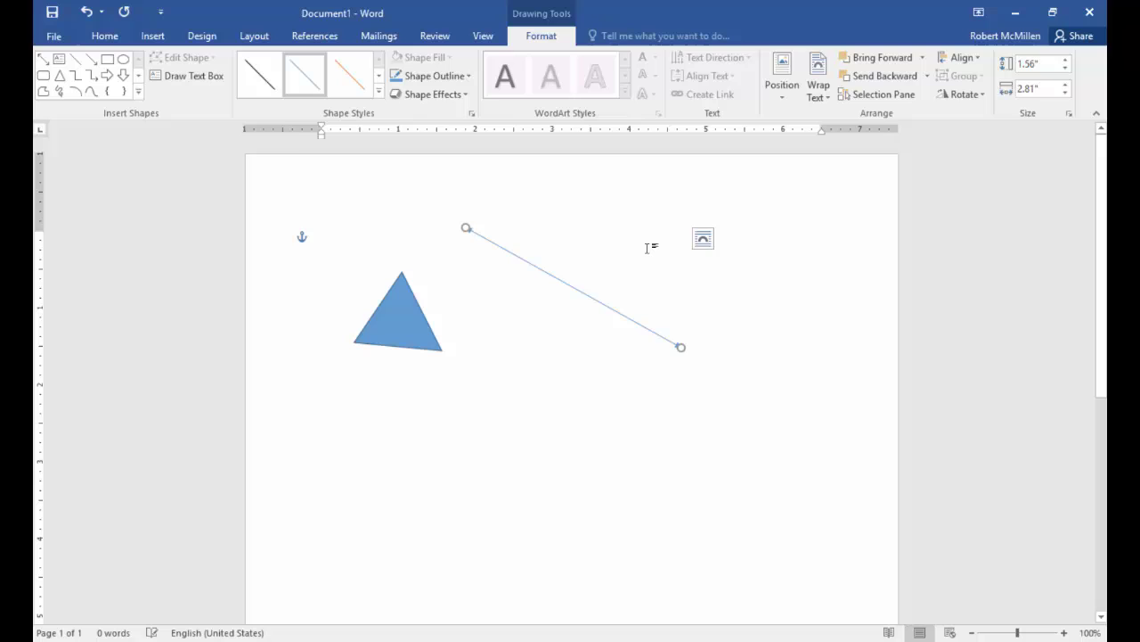
{"action": "left_click", "coordinate": [510, 349]}
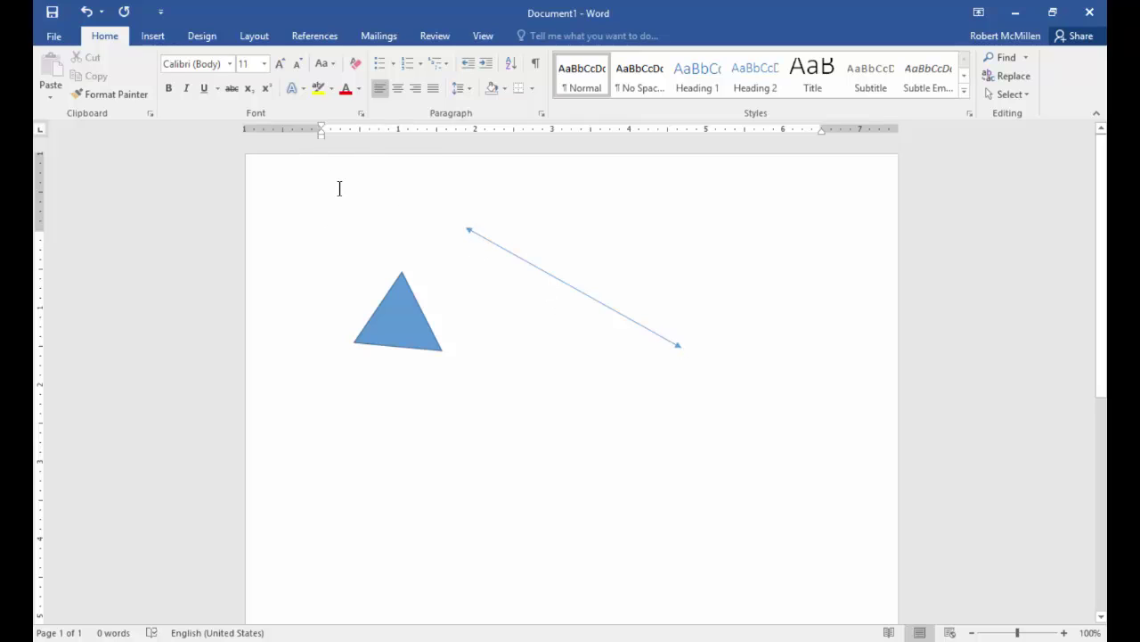
Draw a frame shape about 2.45" high and 3.18" wide over the line's lower end and rotate it slightly counterclockwise.
{"action": "left_click", "coordinate": [157, 36]}
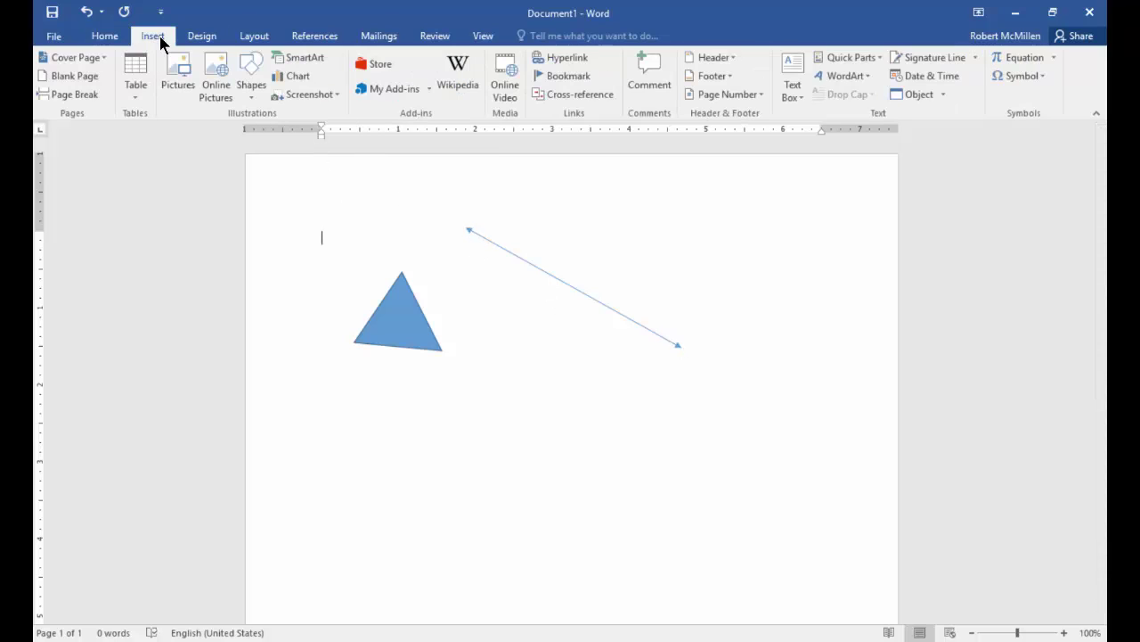
{"action": "left_click", "coordinate": [250, 98]}
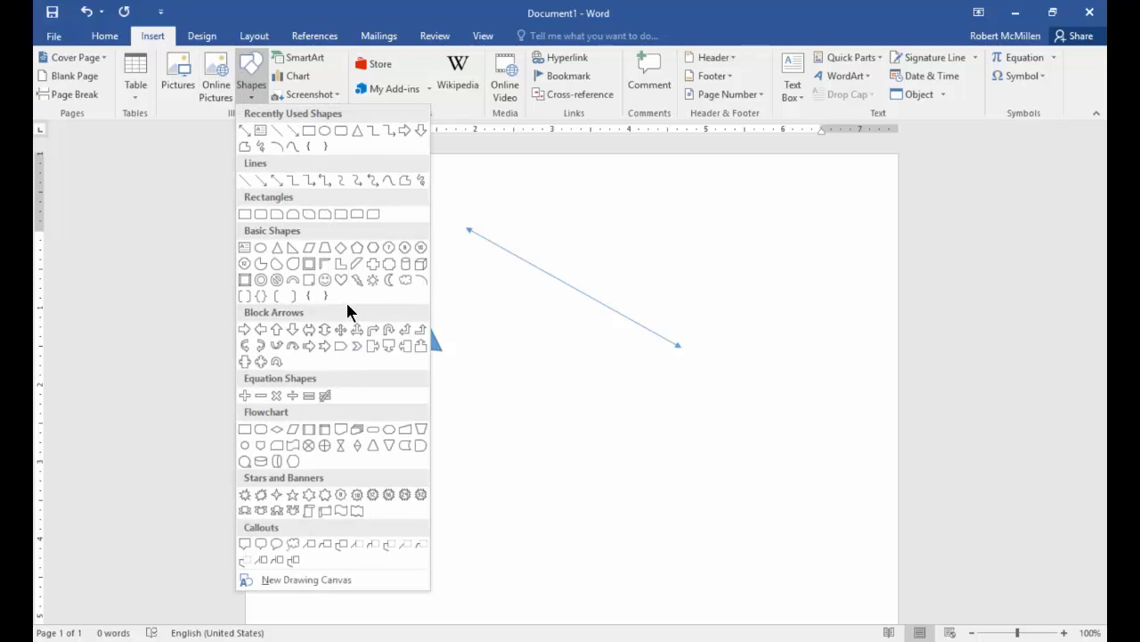
{"action": "left_click", "coordinate": [258, 215]}
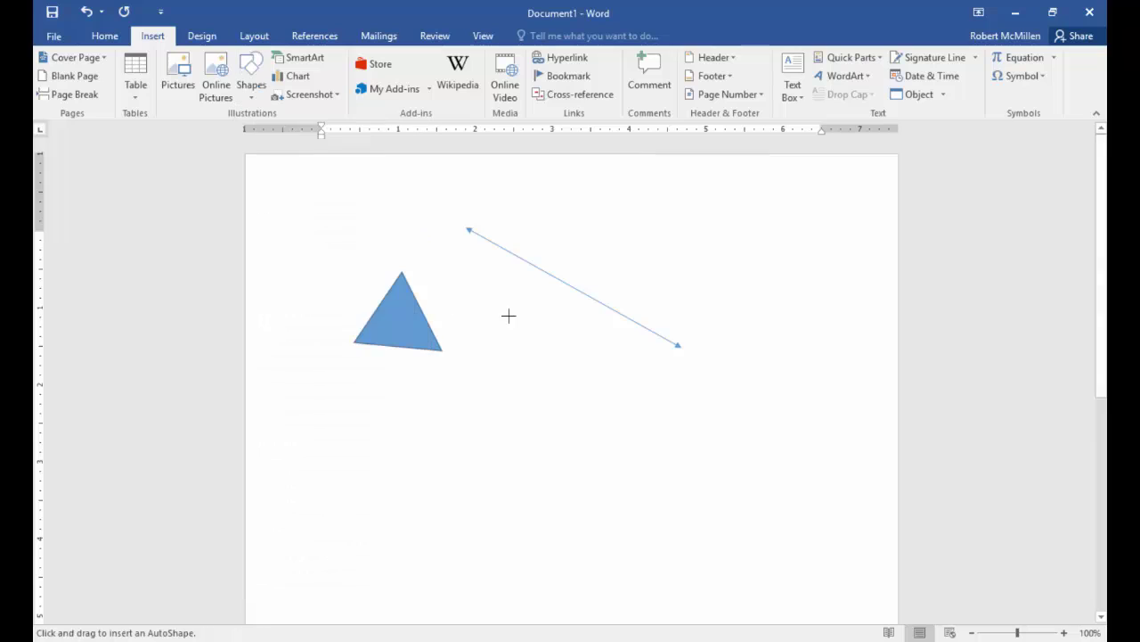
{"action": "mouse_move", "coordinate": [483, 298]}
{"action": "left_mouse_down"}
{"action": "mouse_move", "coordinate": [627, 376]}
{"action": "mouse_move", "coordinate": [729, 486]}
{"action": "left_mouse_up"}
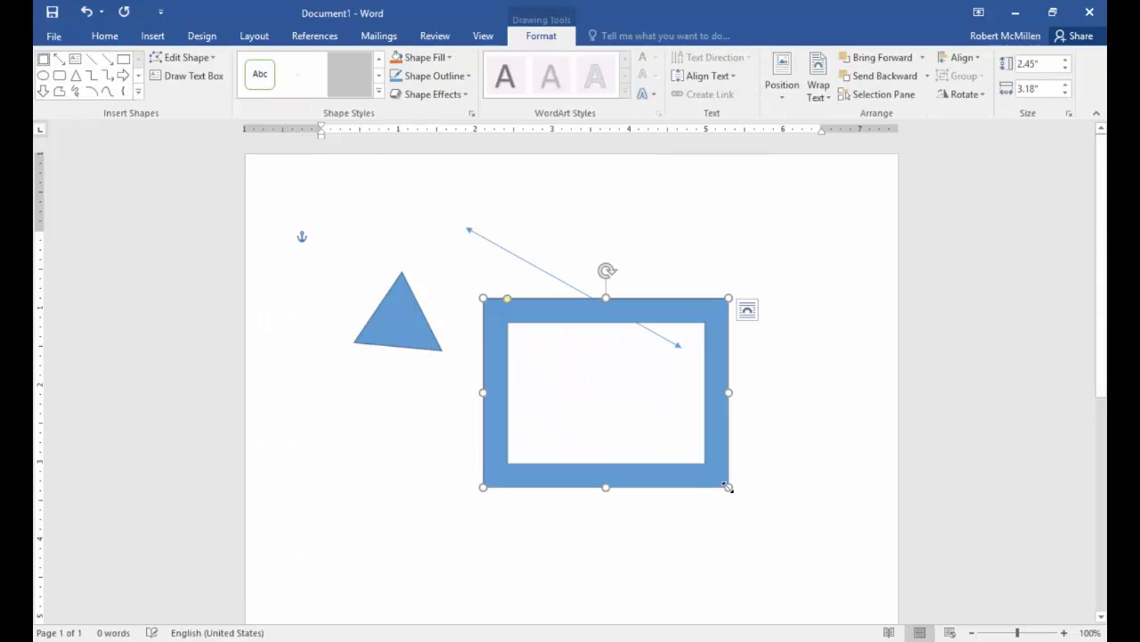
{"action": "mouse_move", "coordinate": [605, 274]}
{"action": "left_mouse_down"}
{"action": "mouse_move", "coordinate": [583, 262]}
{"action": "mouse_move", "coordinate": [484, 279]}
{"action": "mouse_move", "coordinate": [609, 259]}
{"action": "mouse_move", "coordinate": [689, 302]}
{"action": "mouse_move", "coordinate": [562, 280]}
{"action": "mouse_move", "coordinate": [603, 272]}
{"action": "left_mouse_up"}
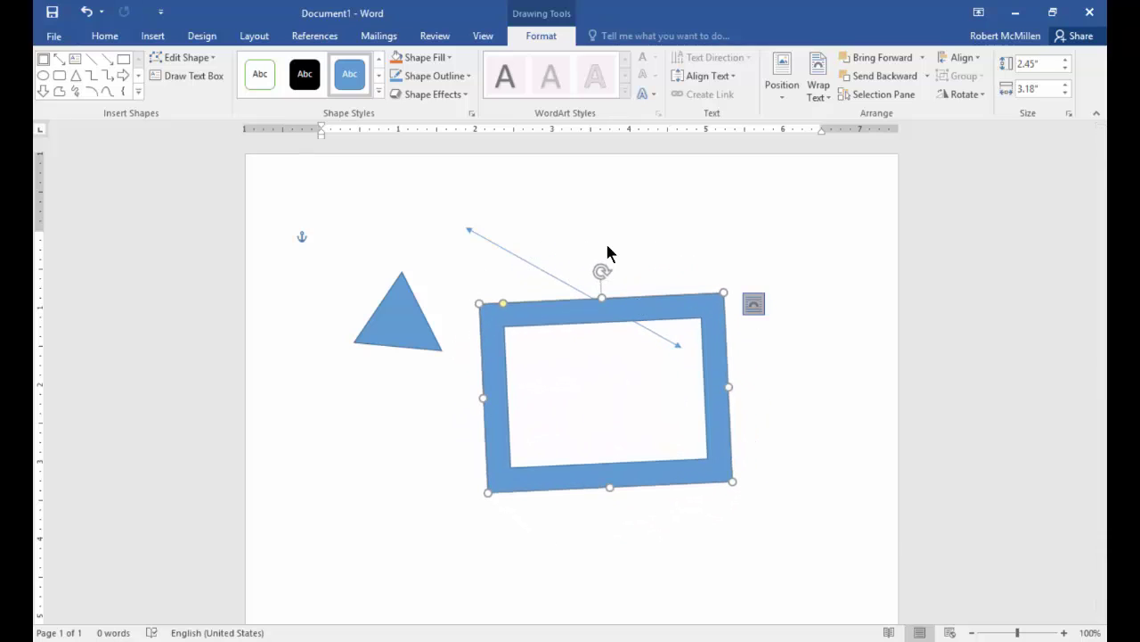
Position the frame with horizontal book layout Inside of Margin and vertical alignment Top relative to Page.
{"action": "left_click", "coordinate": [753, 306]}
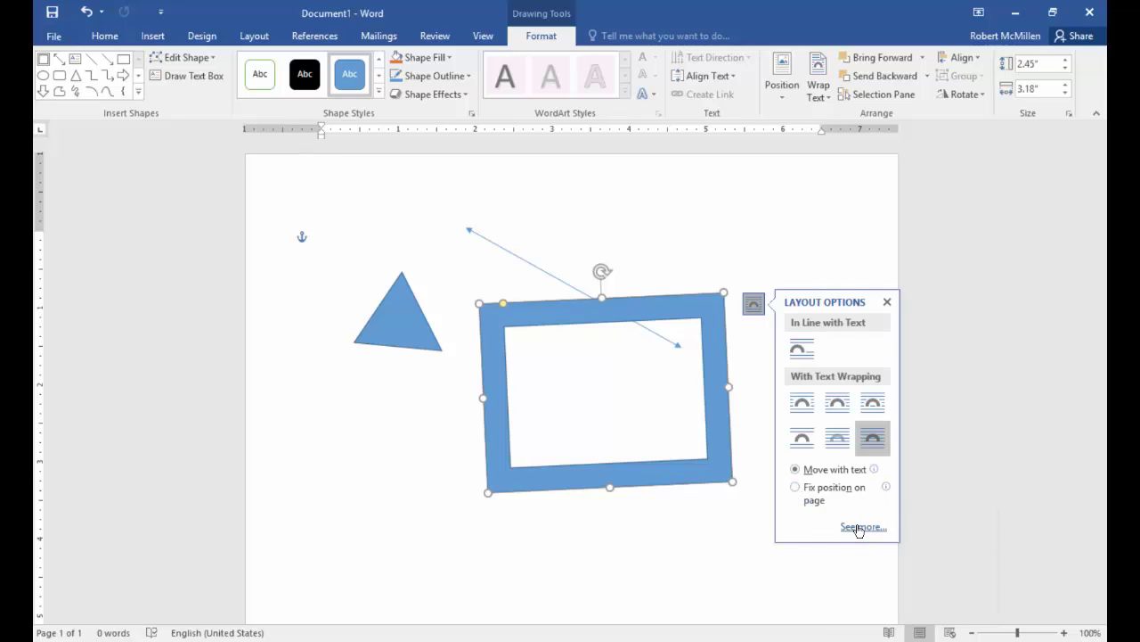
{"action": "left_click", "coordinate": [858, 528]}
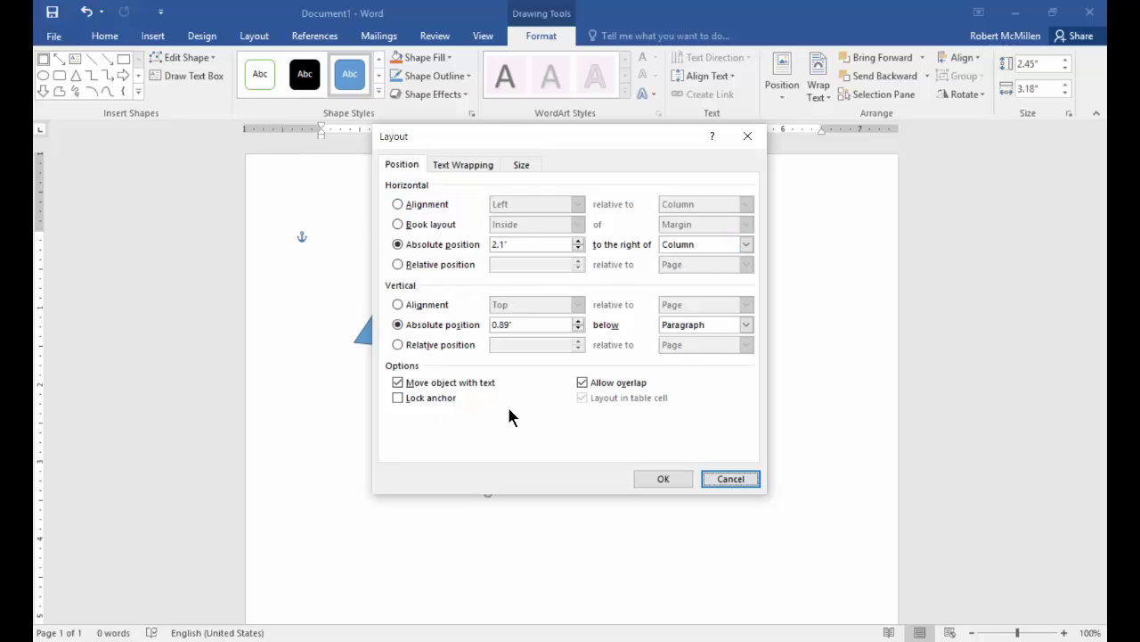
{"action": "left_click", "coordinate": [399, 204]}
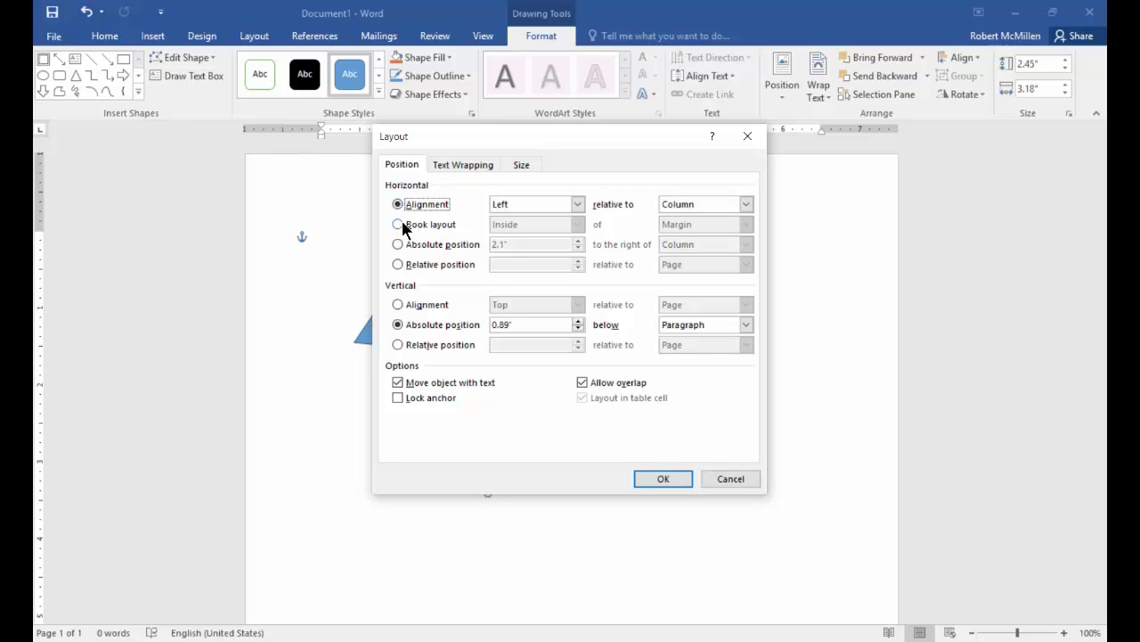
{"action": "left_click", "coordinate": [400, 226]}
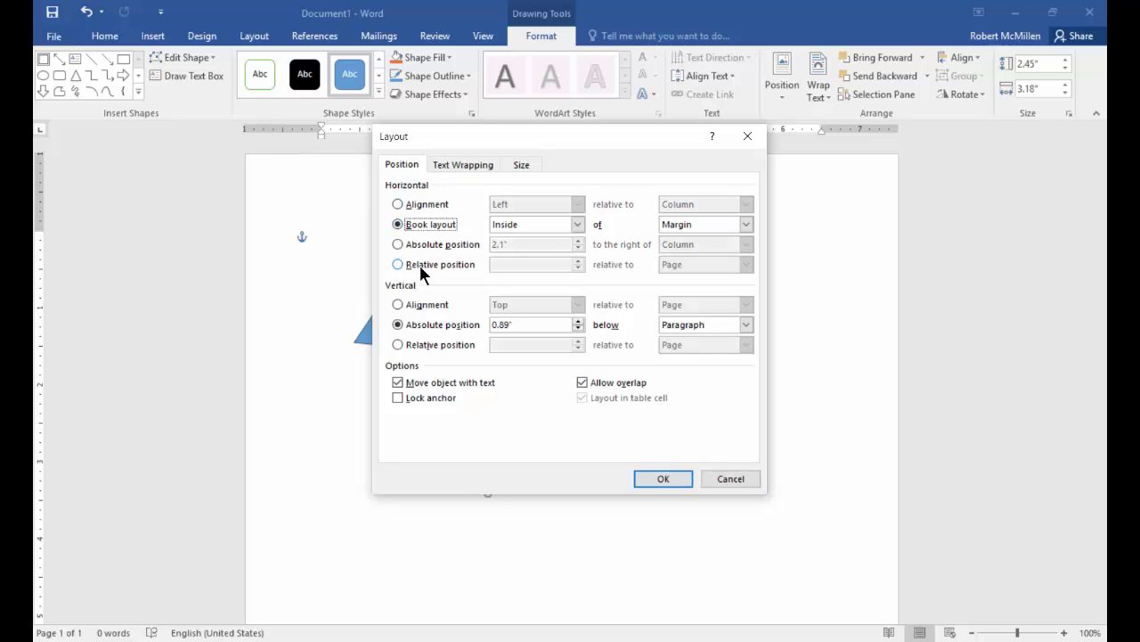
{"action": "left_click", "coordinate": [425, 306]}
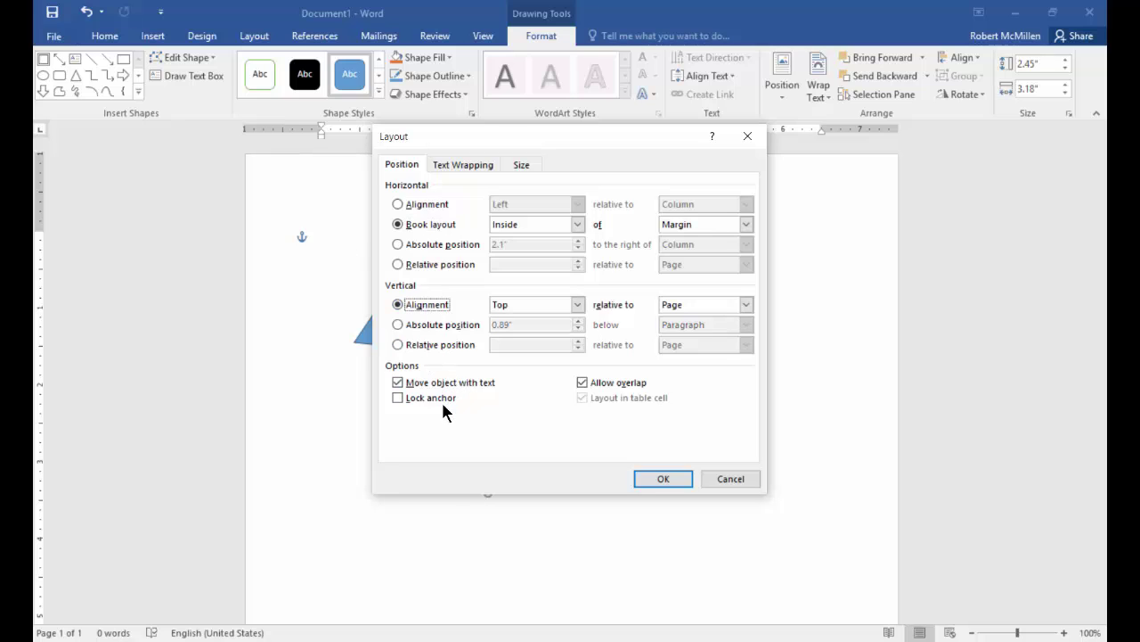
{"action": "left_click", "coordinate": [461, 168]}
{"action": "left_click", "coordinate": [524, 168]}
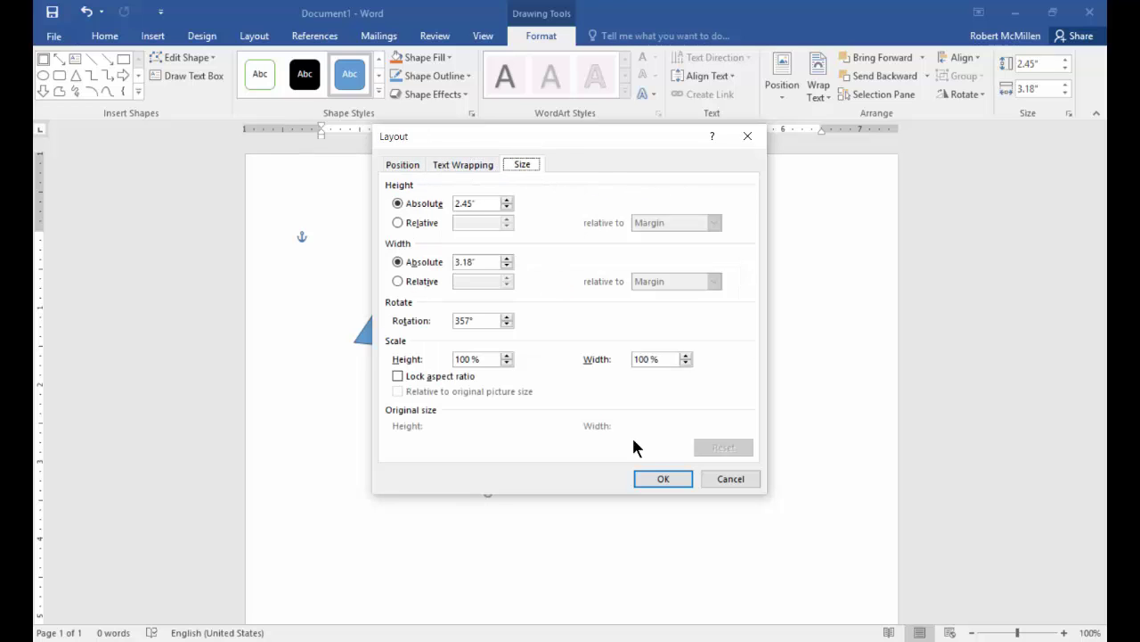
{"action": "left_click", "coordinate": [653, 480]}
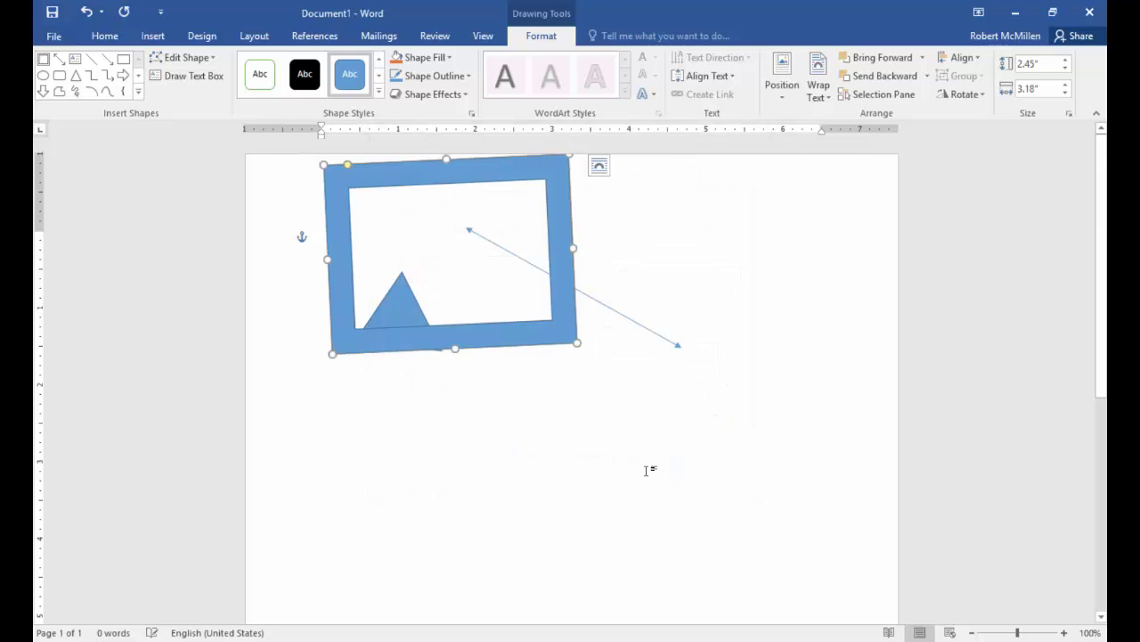
{"action": "left_click", "coordinate": [359, 207]}
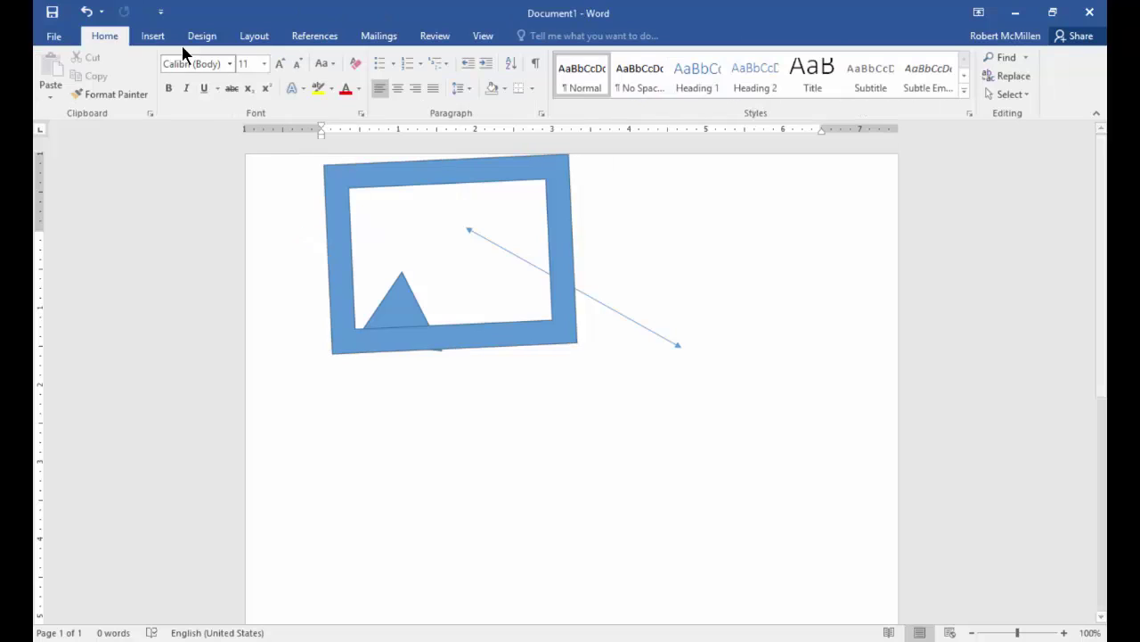
Draw a right block arrow about 1.23" high and 2.44" wide beside the frame and rotate it to point left.
{"action": "left_click", "coordinate": [150, 36]}
{"action": "left_click", "coordinate": [252, 82]}
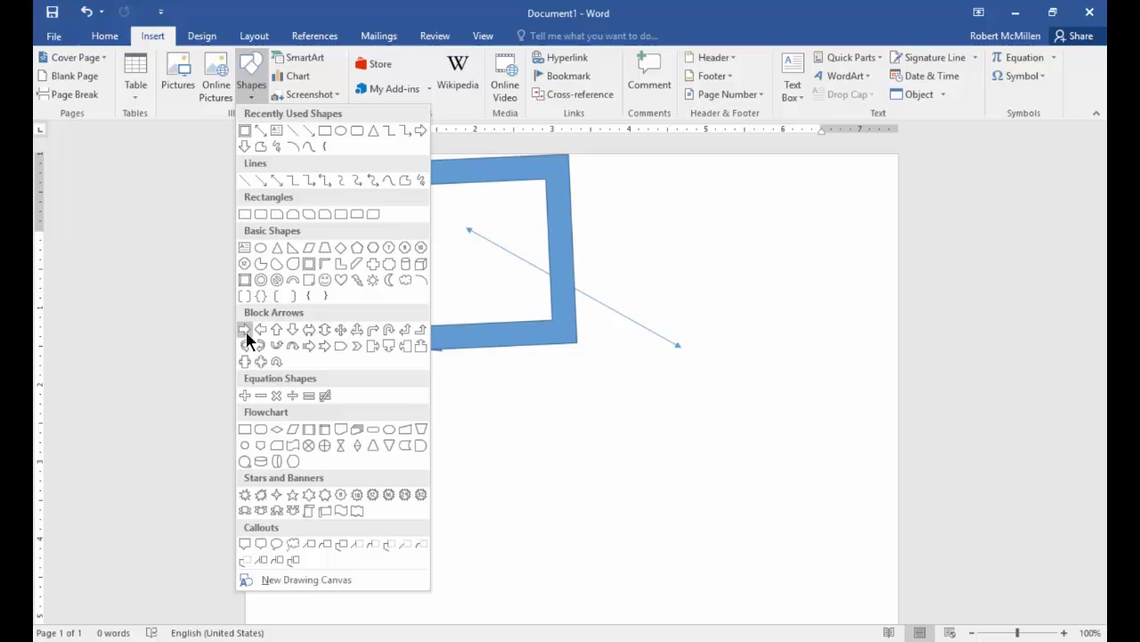
{"action": "left_click", "coordinate": [246, 331]}
{"action": "left_click_drag", "start_coordinate": [599, 219], "coordinate": [788, 315]}
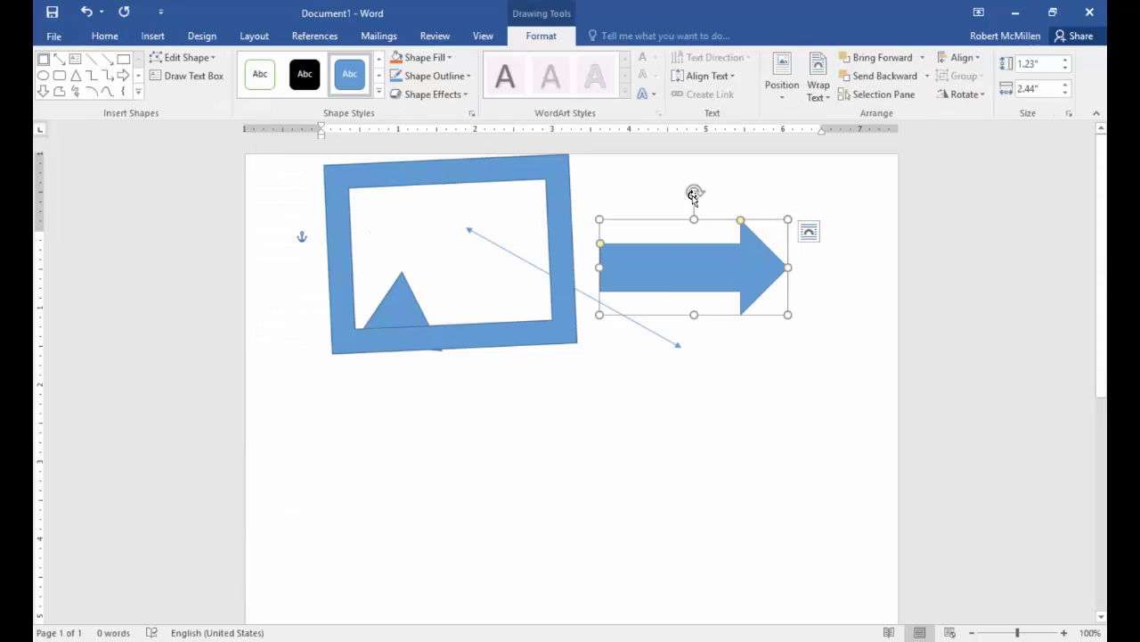
{"action": "left_click_drag", "start_coordinate": [694, 191], "coordinate": [695, 365]}
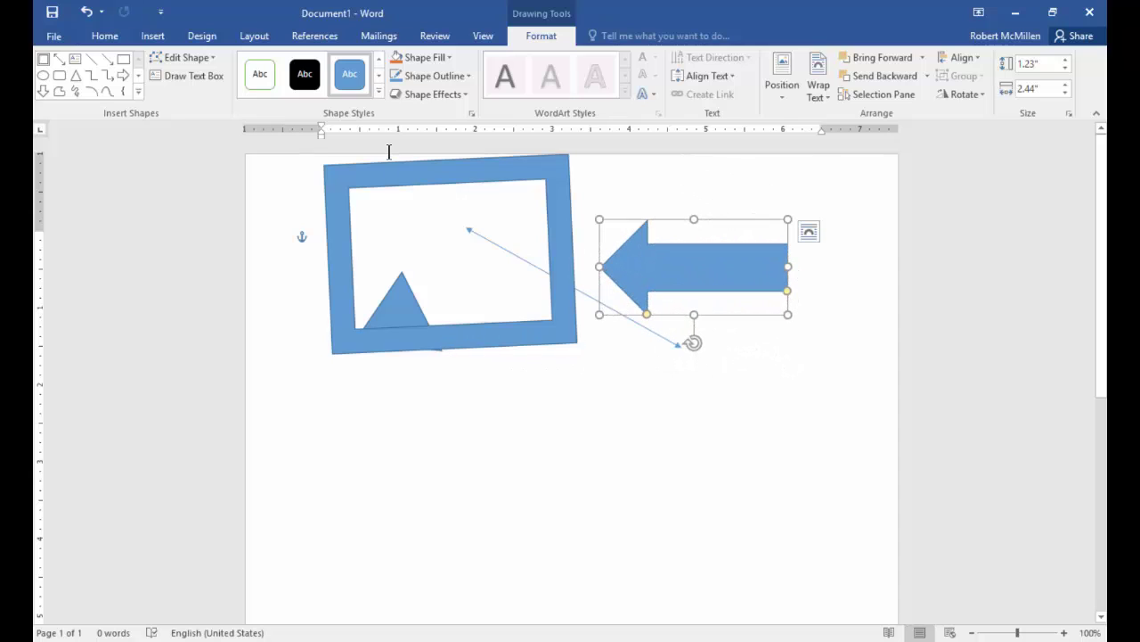
Try the yellow preset shape style on the block arrow, and replace it with the green preset style.
{"action": "scroll", "coordinate": [309, 72], "scroll_direction": "down", "scroll_amount": 1}
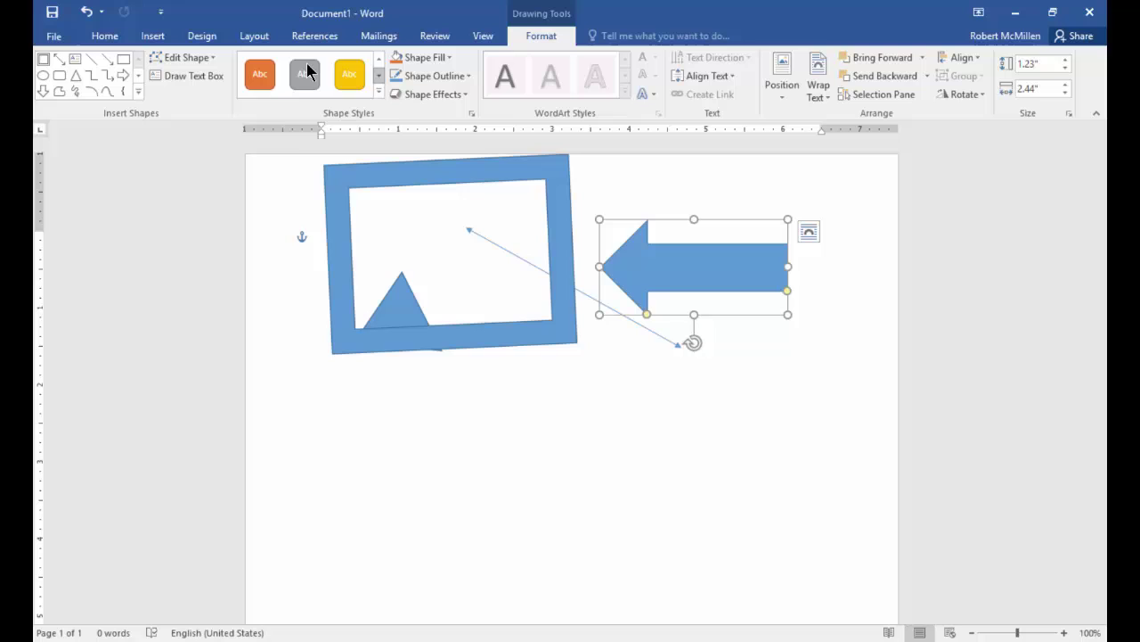
{"action": "left_click", "coordinate": [350, 74]}
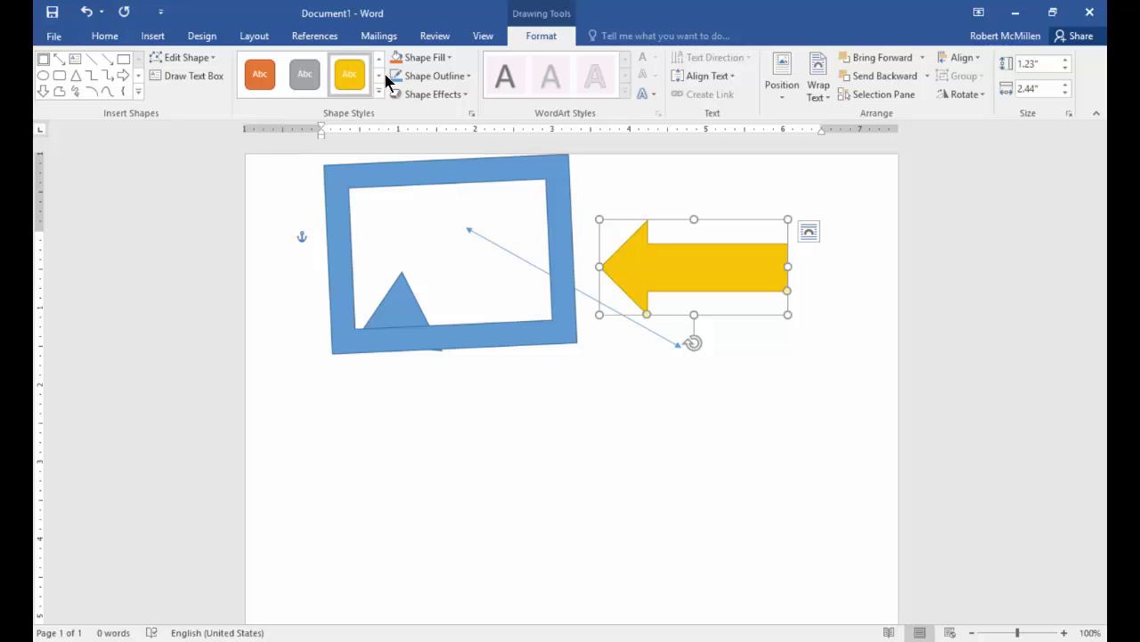
{"action": "left_click", "coordinate": [379, 74]}
{"action": "left_click", "coordinate": [304, 74]}
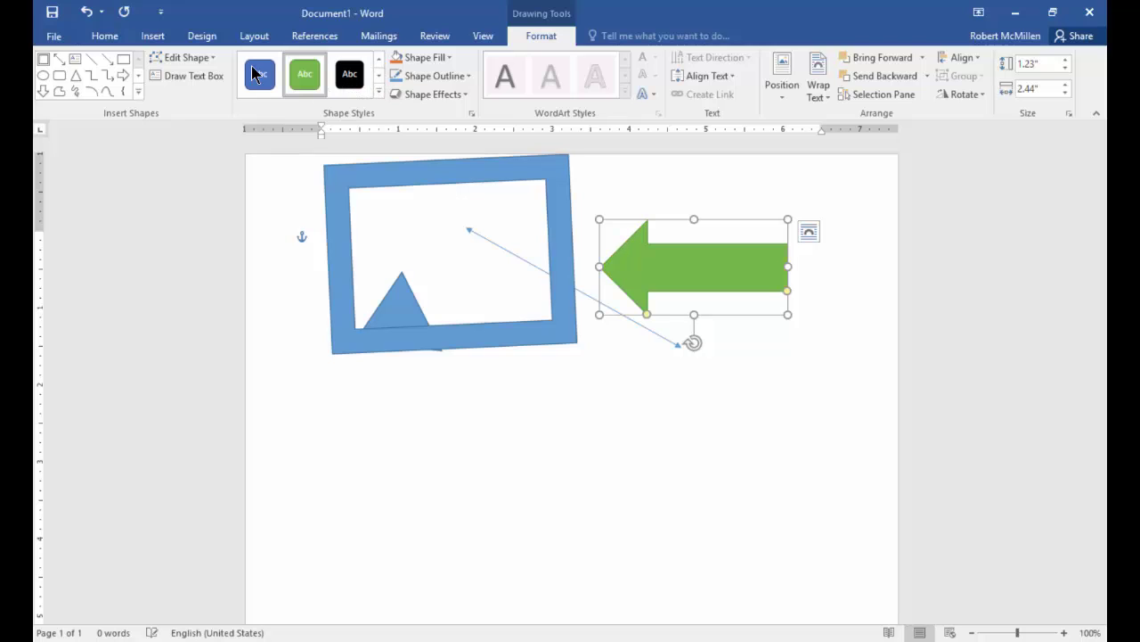
Fill the block arrow with a darker blue theme color and give it a thick dark green outline.
{"action": "left_click", "coordinate": [448, 57]}
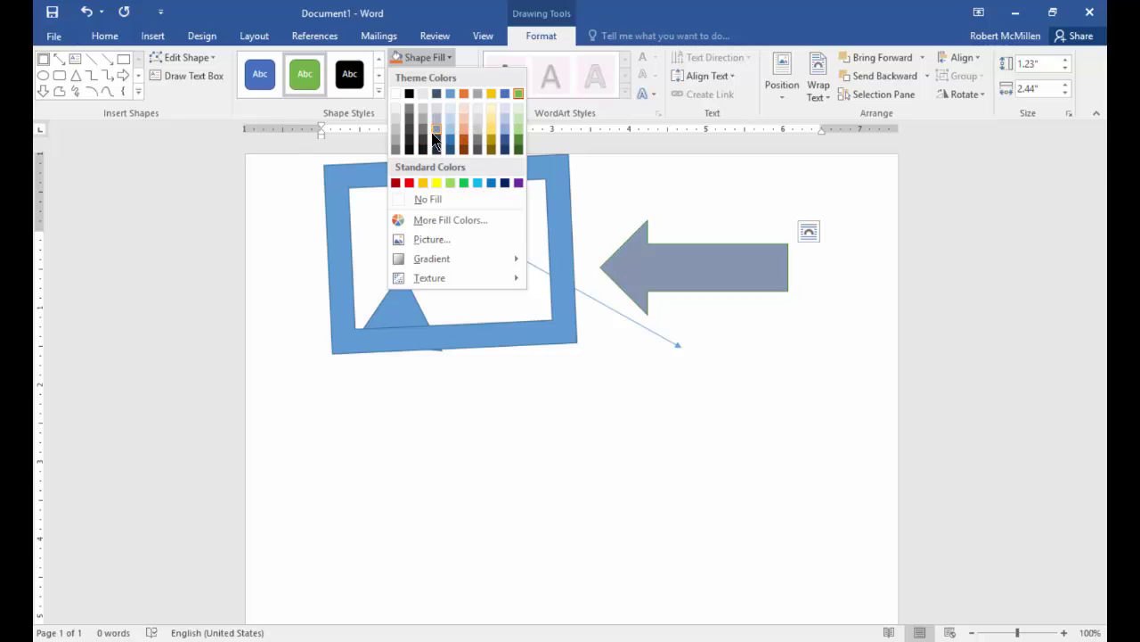
{"action": "left_click", "coordinate": [449, 147]}
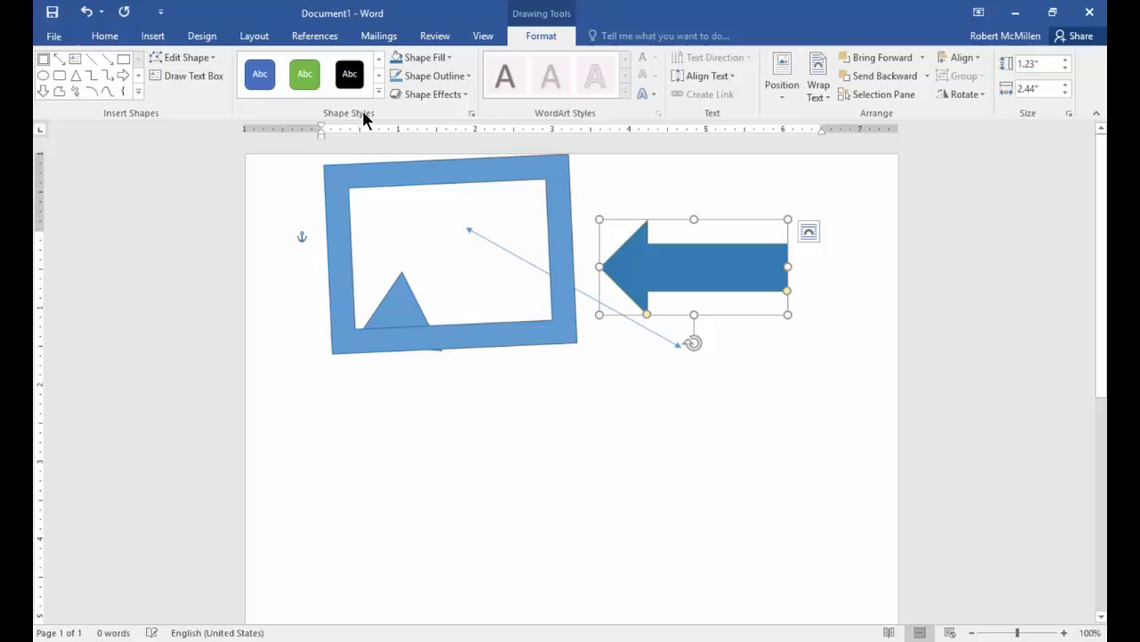
{"action": "left_click", "coordinate": [464, 77]}
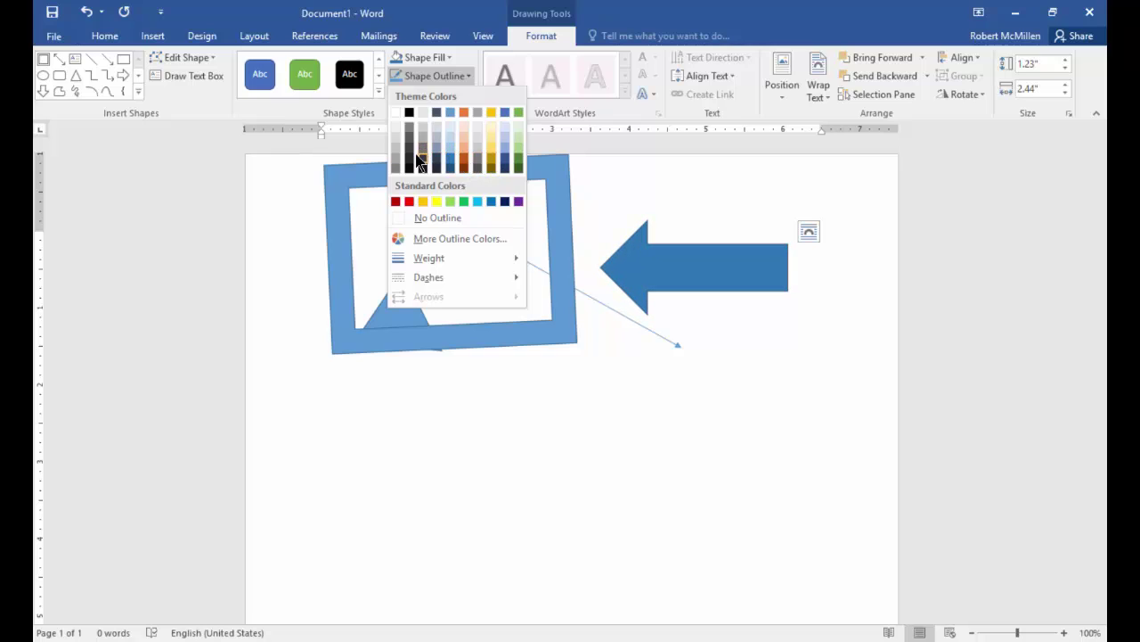
{"action": "mouse_move", "coordinate": [482, 259]}
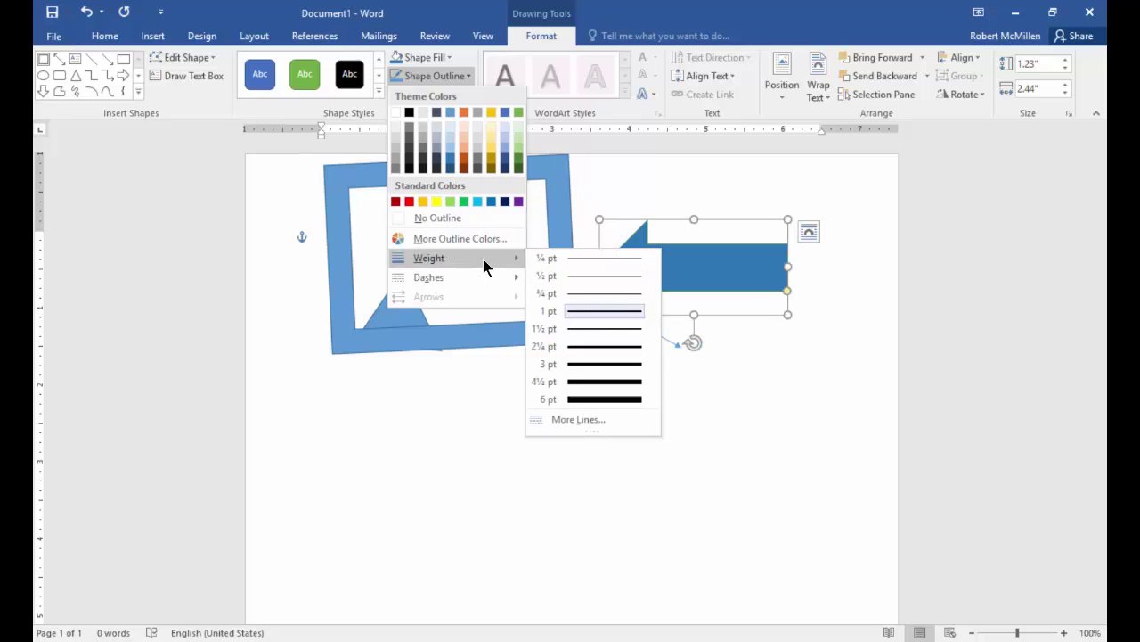
{"action": "left_click", "coordinate": [474, 324]}
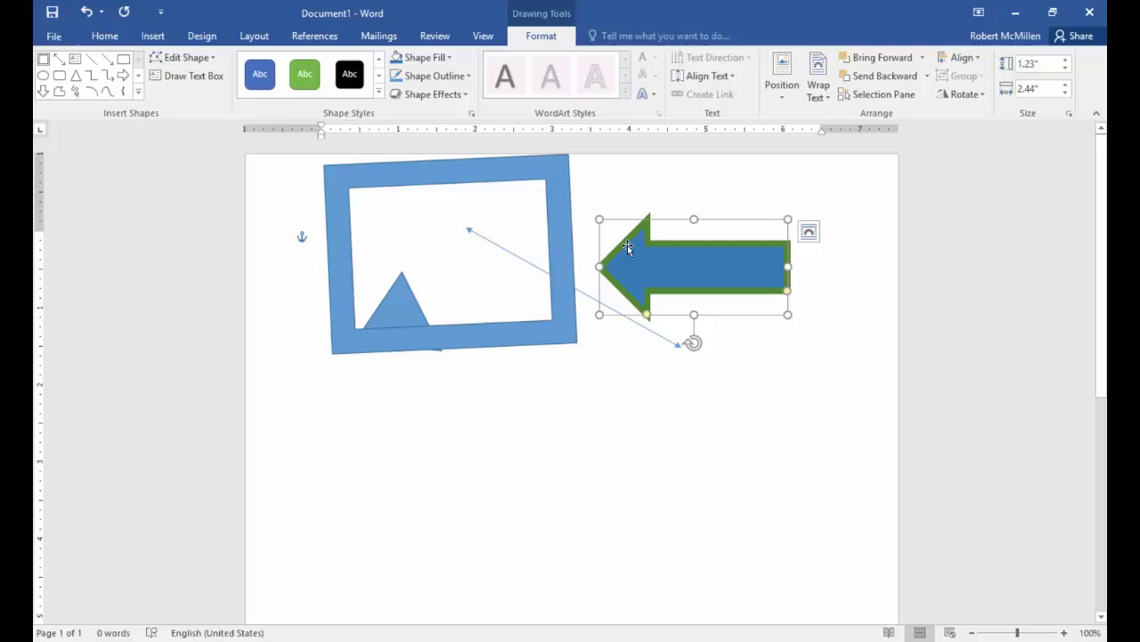
Apply the inner shadow from the end of the first Inner row to the left-pointing block arrow.
{"action": "left_click", "coordinate": [434, 94]}
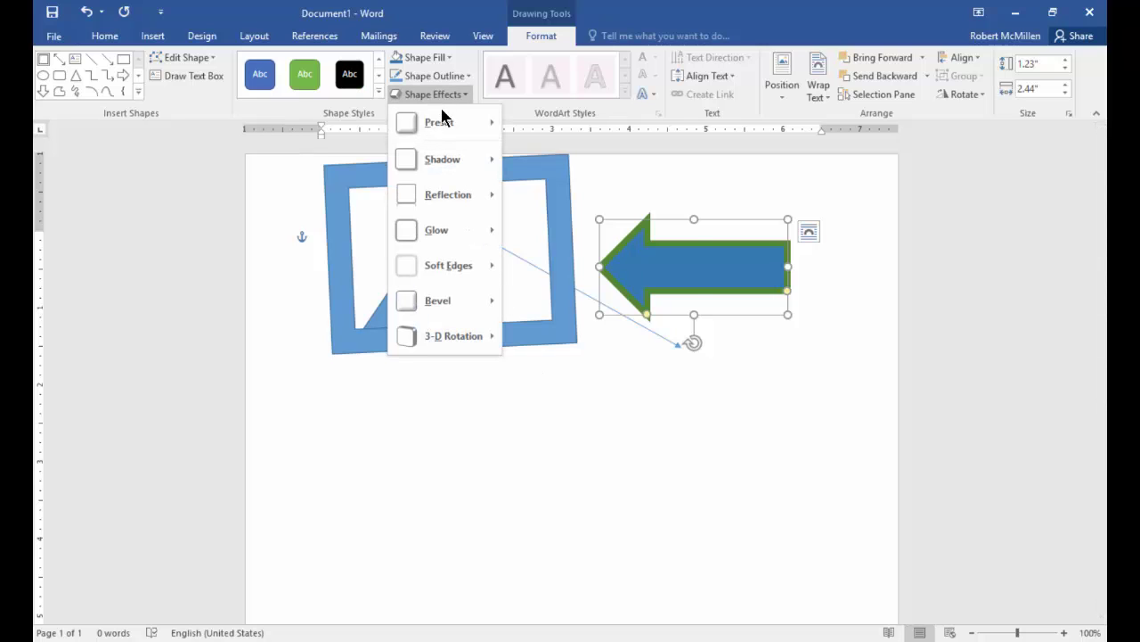
{"action": "mouse_move", "coordinate": [450, 163]}
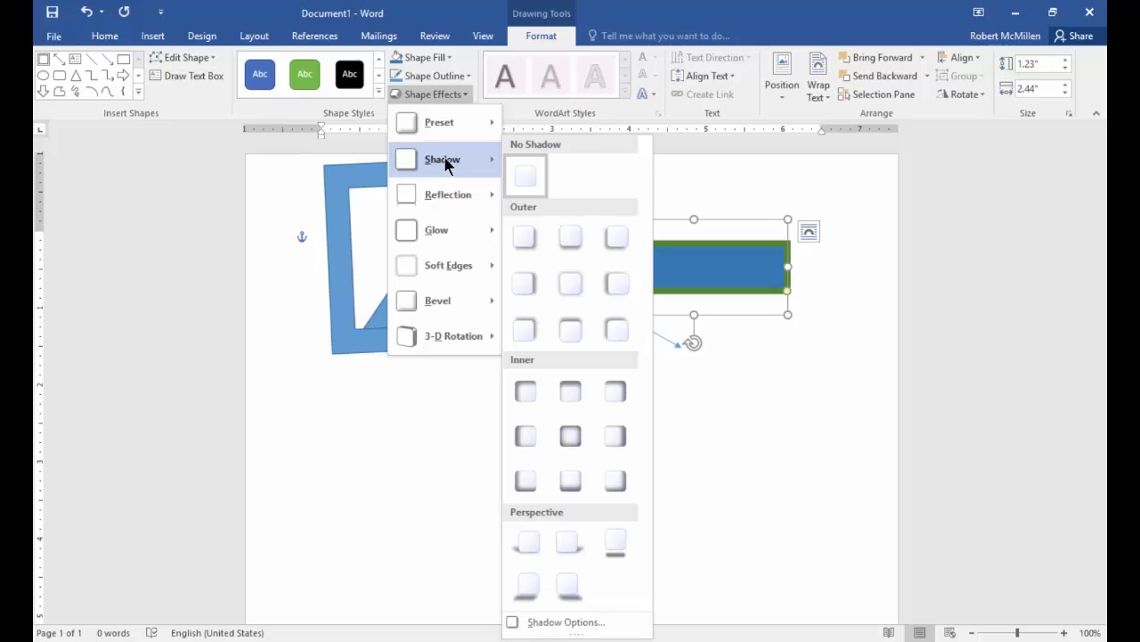
{"action": "left_click", "coordinate": [617, 390]}
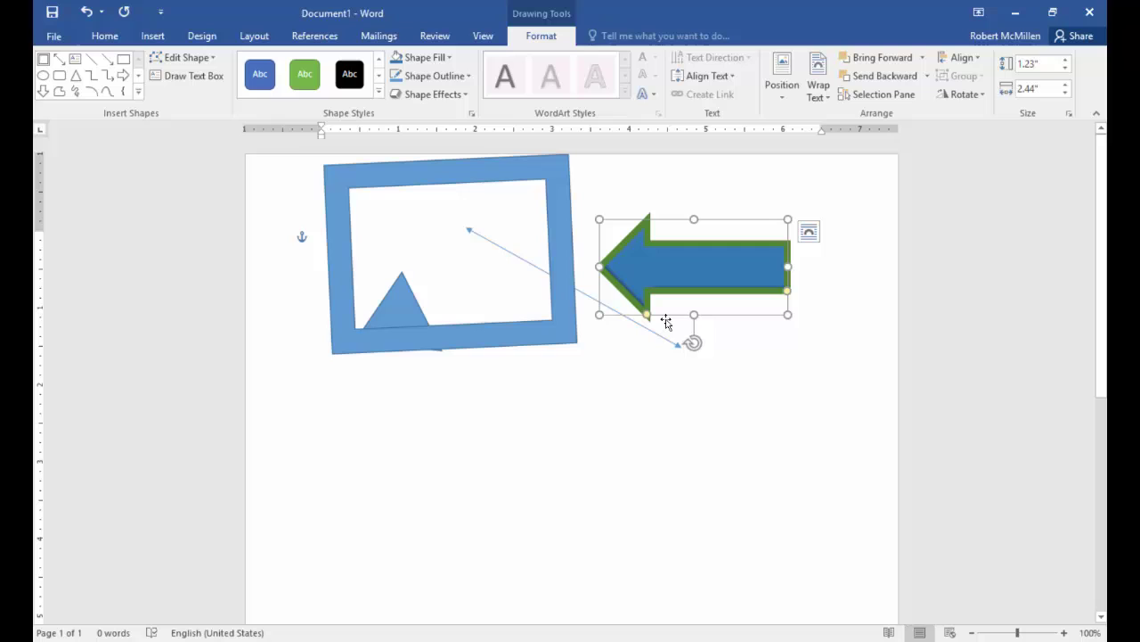
Give the frame the first reflection variation and add a blue glow around it.
{"action": "left_click", "coordinate": [440, 230]}
{"action": "left_click", "coordinate": [338, 170]}
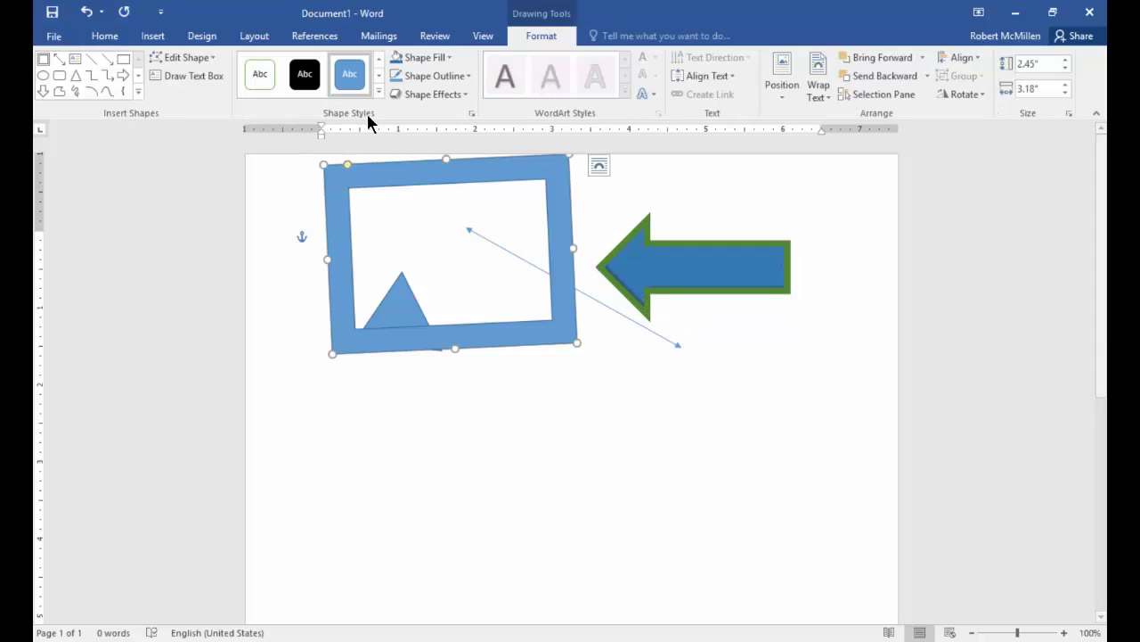
{"action": "left_click", "coordinate": [464, 94]}
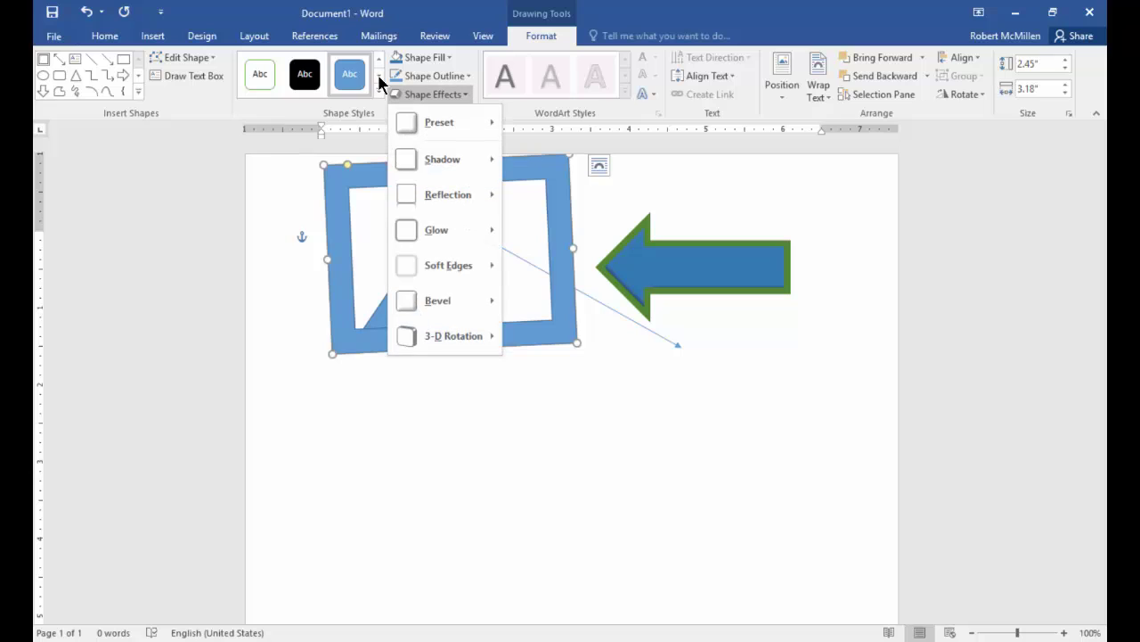
{"action": "mouse_move", "coordinate": [464, 190]}
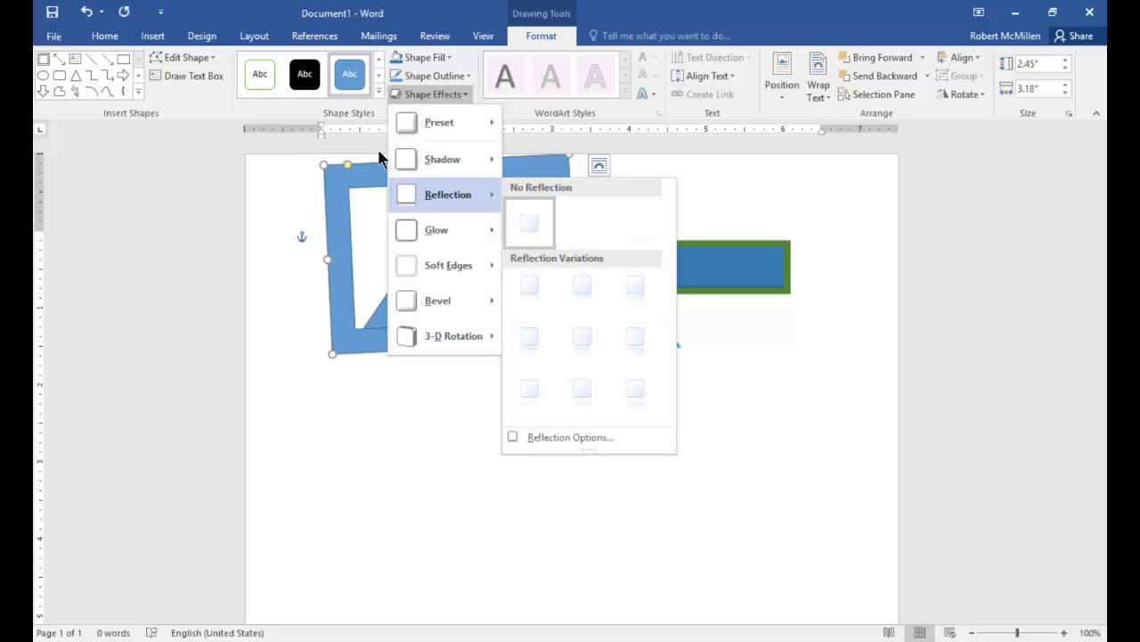
{"action": "left_click", "coordinate": [545, 278]}
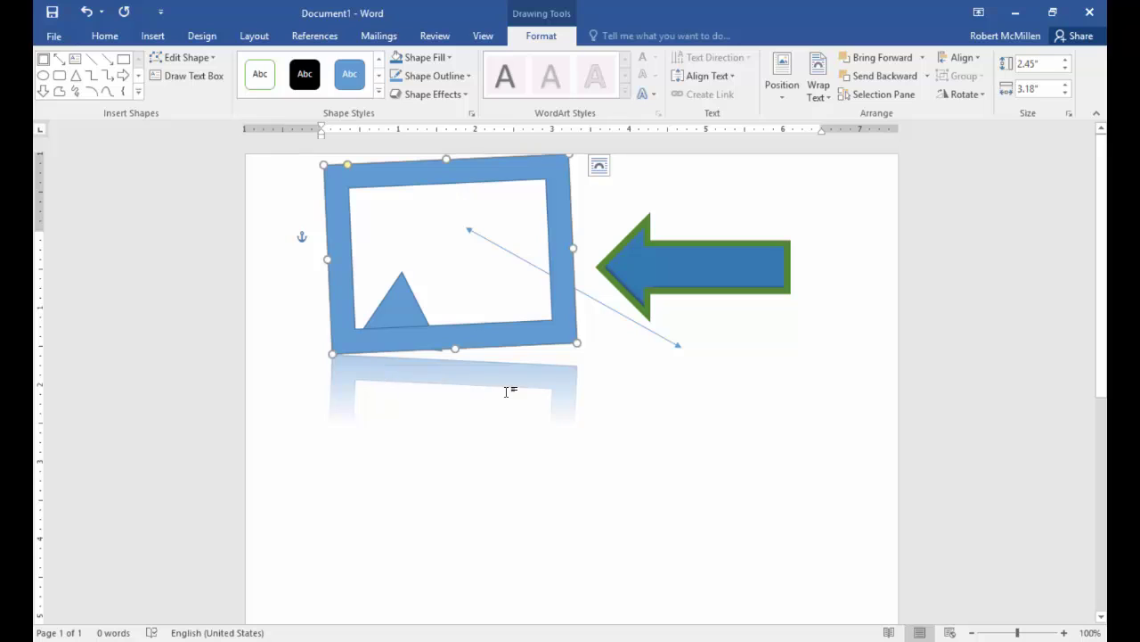
{"action": "left_click", "coordinate": [434, 93]}
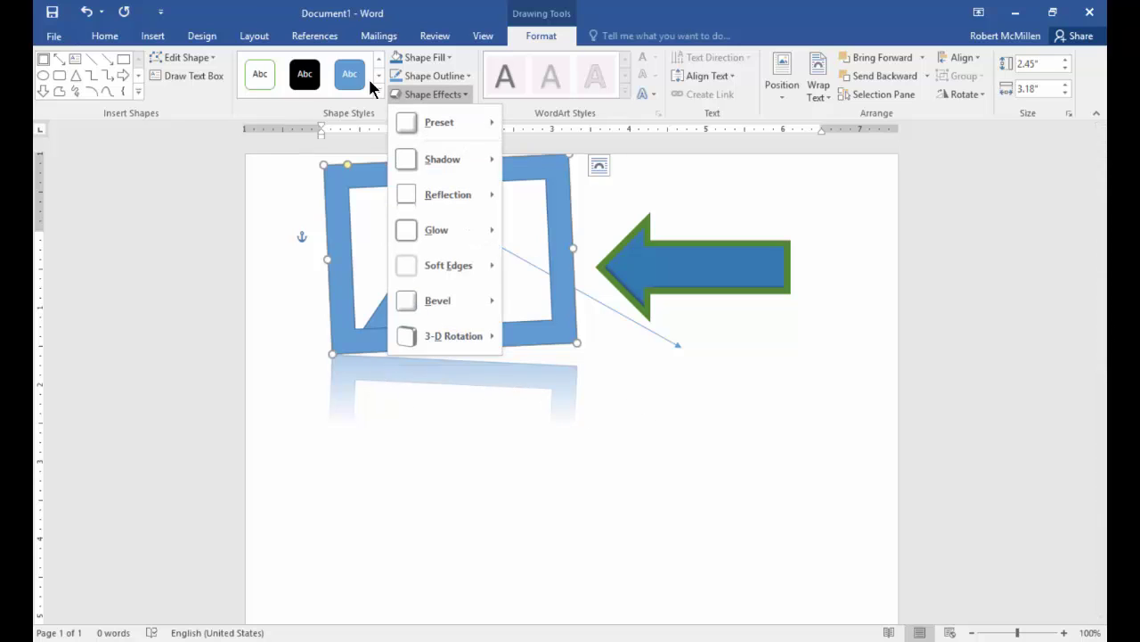
{"action": "mouse_move", "coordinate": [470, 230]}
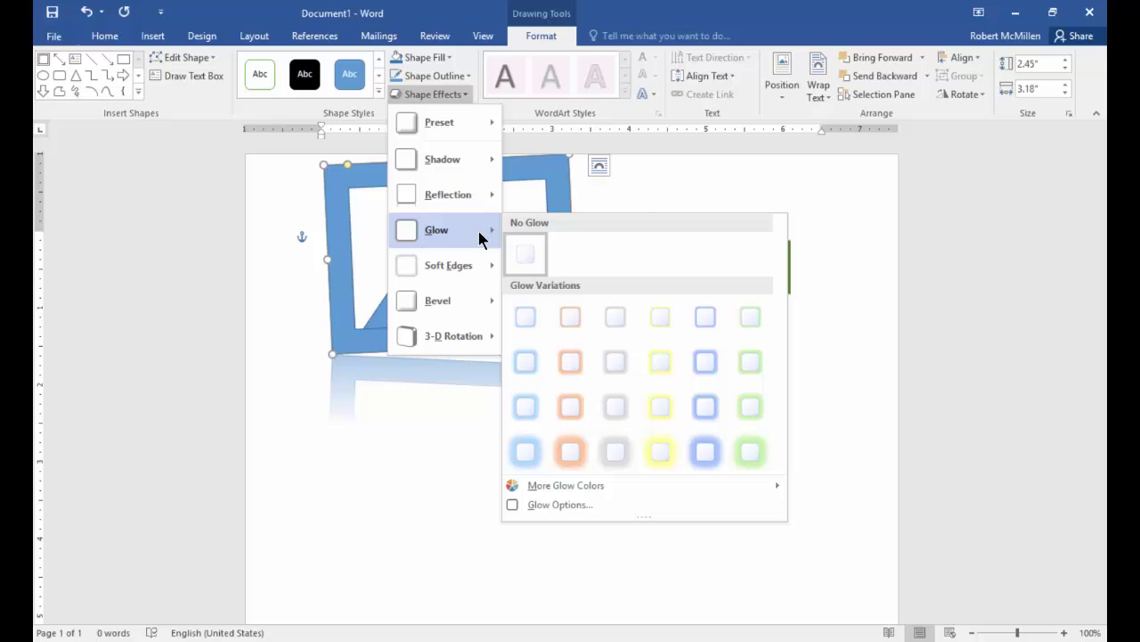
{"action": "left_click", "coordinate": [700, 390]}
{"action": "left_click", "coordinate": [541, 344]}
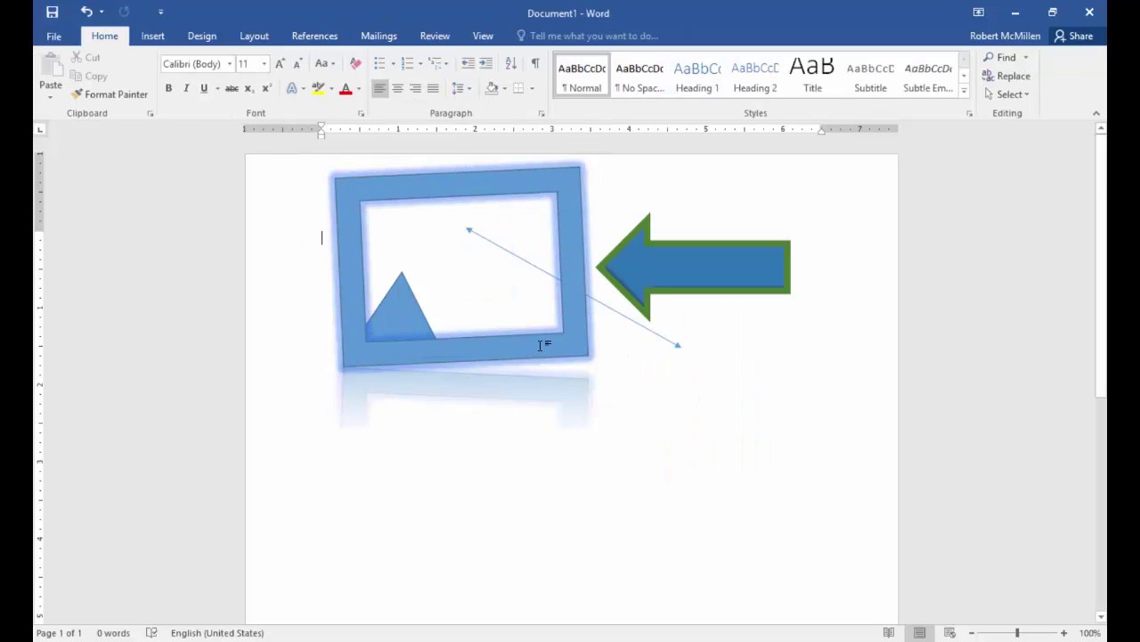
Draw a horizontal scroll banner about 1.63" high and 4.43" wide below the block arrow.
{"action": "left_click", "coordinate": [156, 43]}
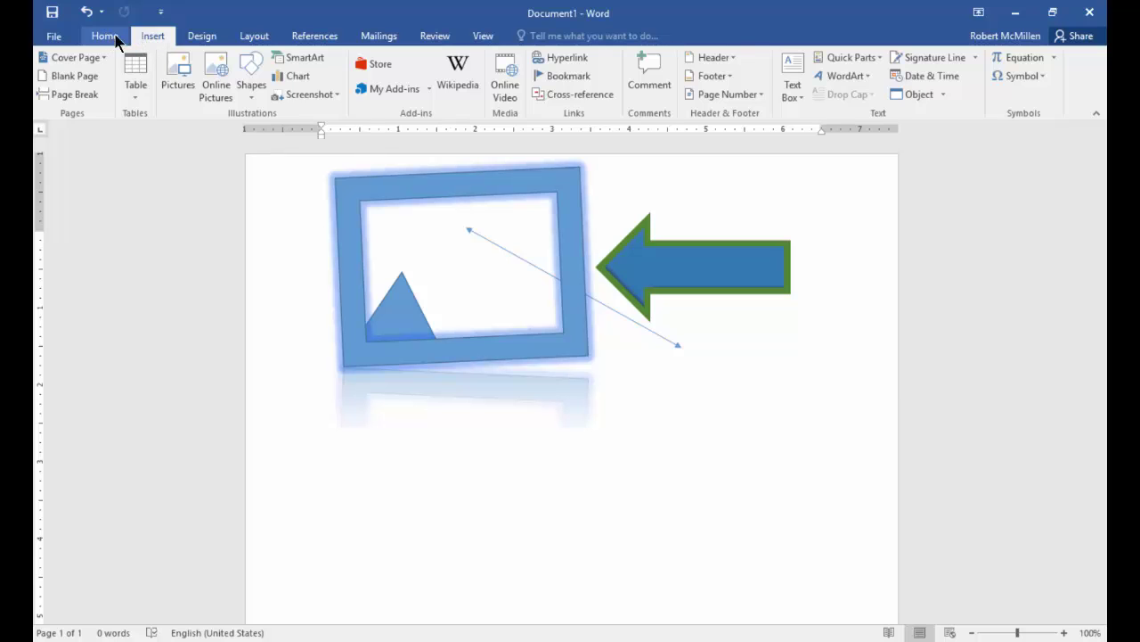
{"action": "left_click", "coordinate": [253, 96]}
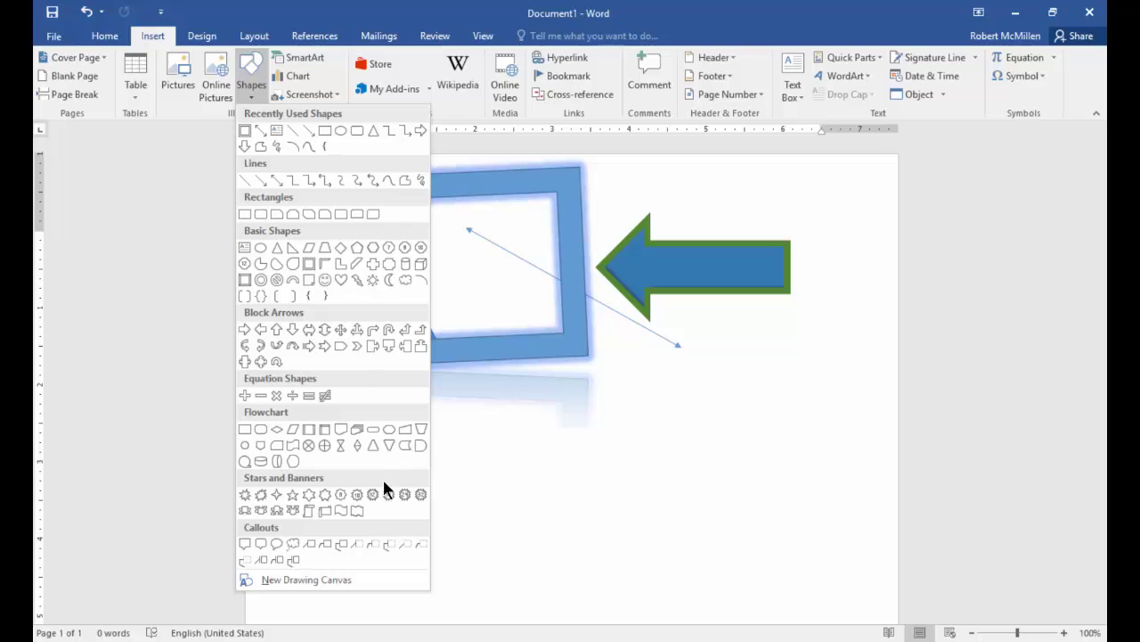
{"action": "left_click", "coordinate": [324, 510]}
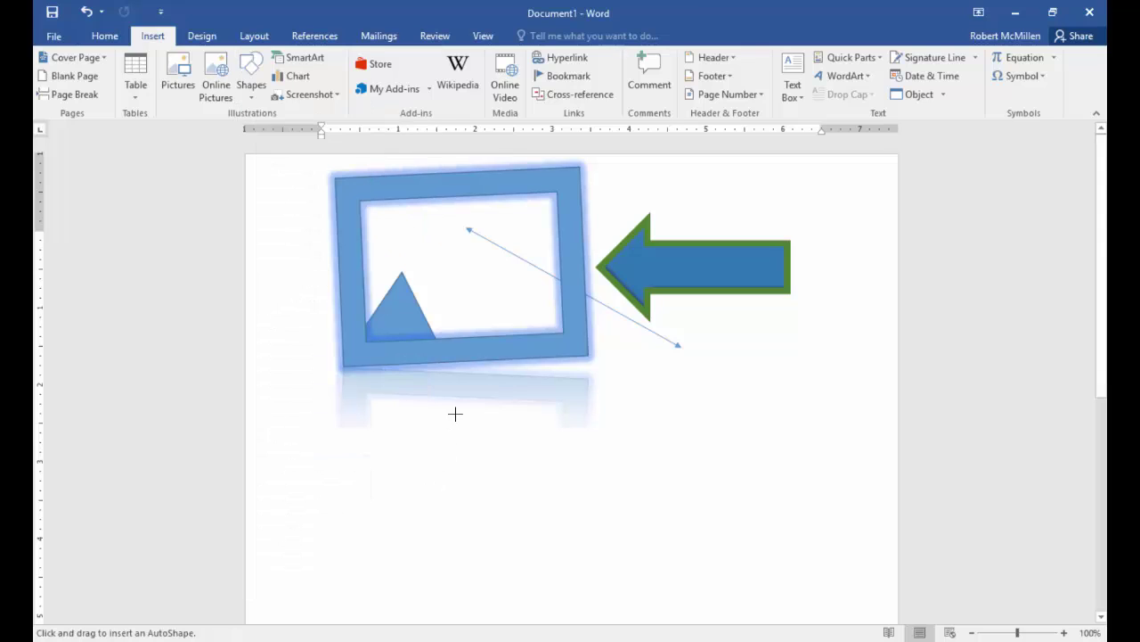
{"action": "left_click_drag", "start_coordinate": [452, 414], "coordinate": [792, 538]}
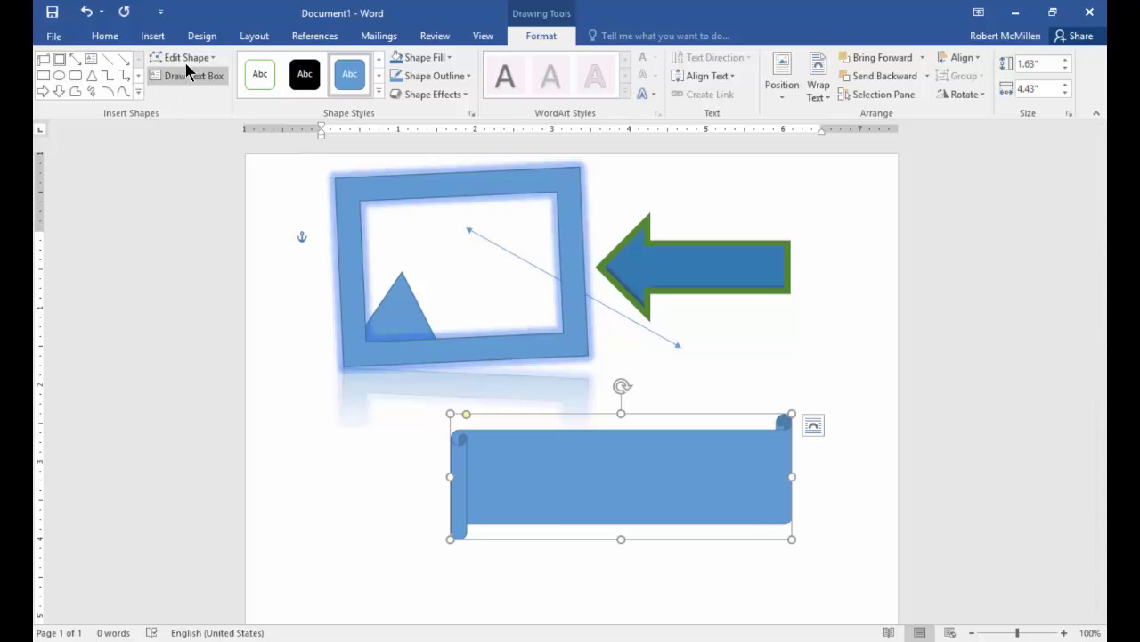
Change the scroll banner into a downward-pointing triangle, and replace that with the flowchart circle divided by a cross.
{"action": "left_click", "coordinate": [160, 57]}
{"action": "mouse_move", "coordinate": [164, 71]}
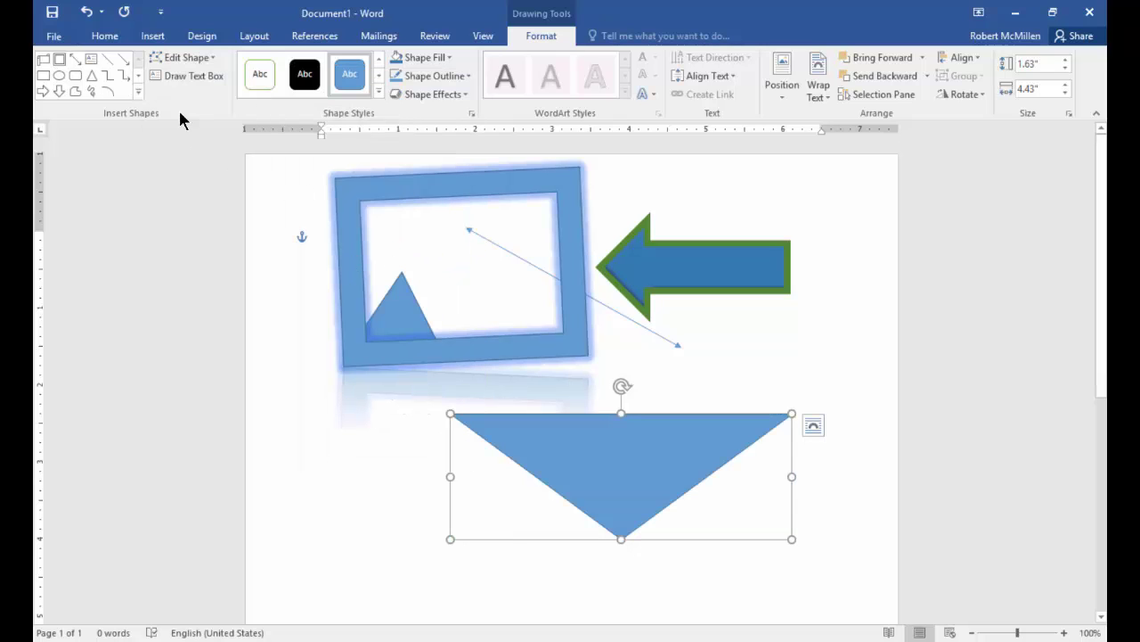
{"action": "left_click", "coordinate": [179, 56]}
{"action": "mouse_move", "coordinate": [184, 70]}
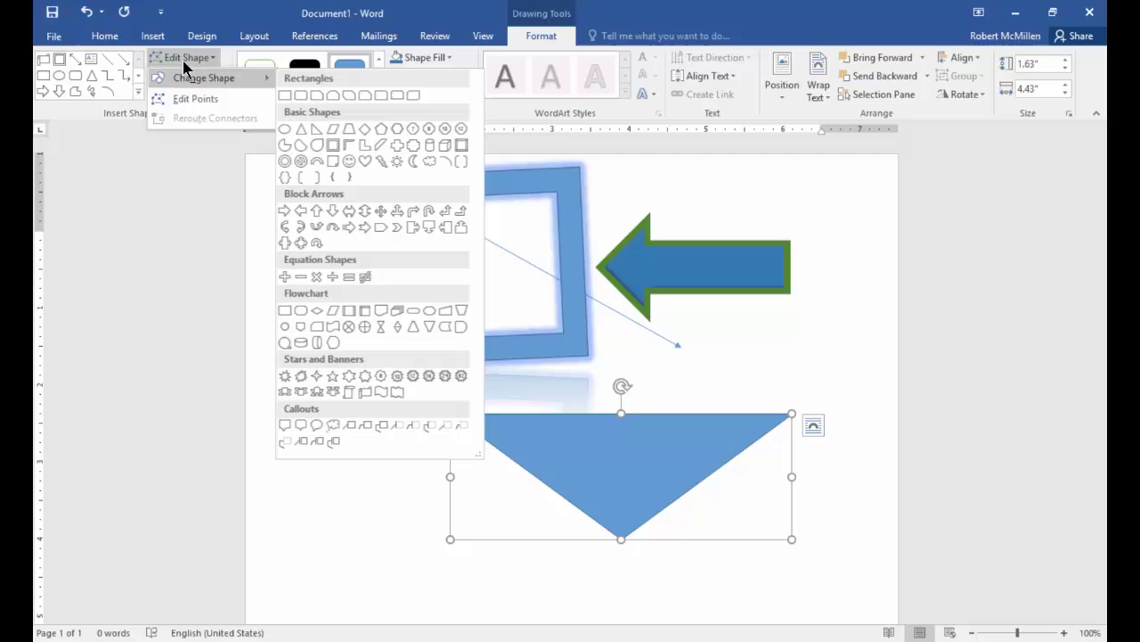
{"action": "left_click", "coordinate": [367, 326]}
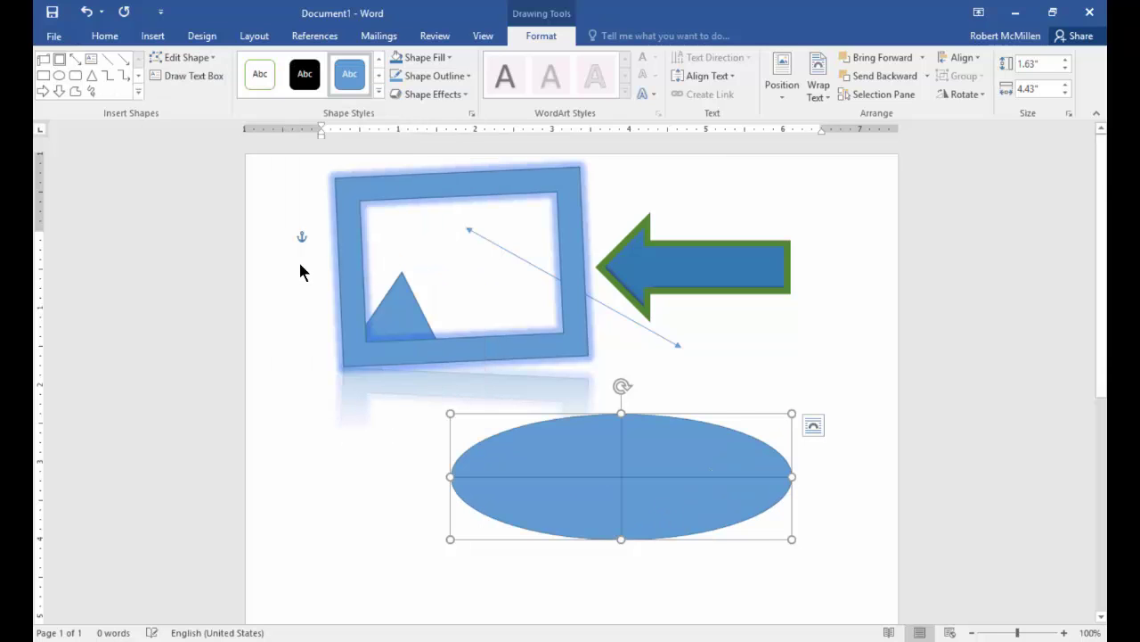
Draw a text box about 1.51" high and 2.38" wide overlapping the divided ellipse and enter "vb" in it.
{"action": "left_click", "coordinate": [191, 77]}
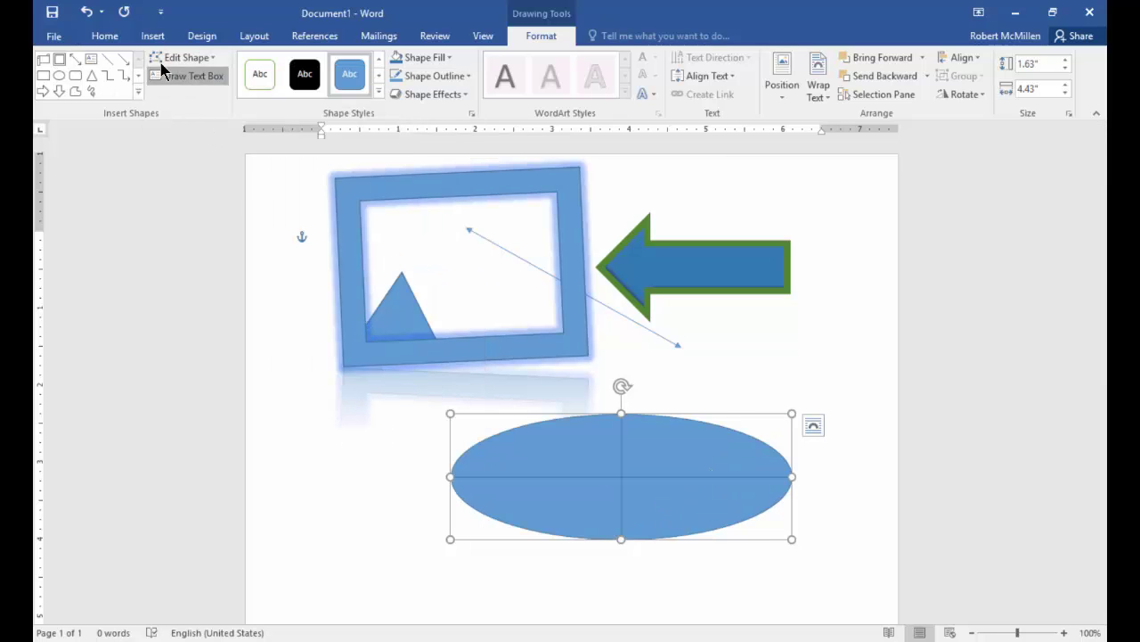
{"action": "left_click_drag", "start_coordinate": [382, 394], "coordinate": [565, 511]}
{"action": "type", "text": "vb"}
{"action": "key", "text": "alt+m"}
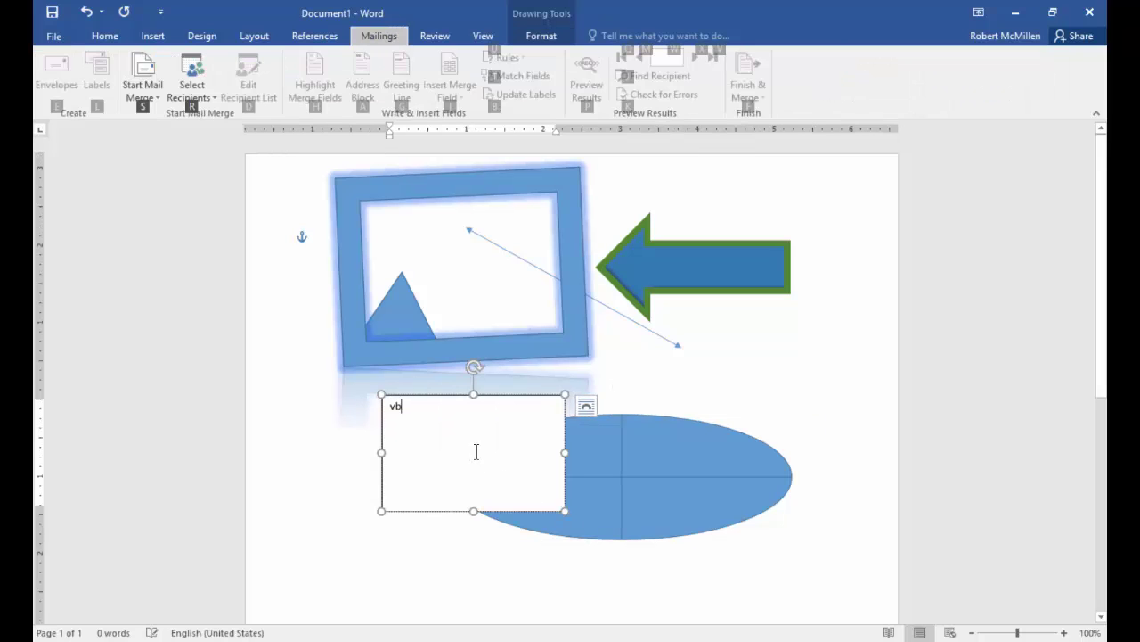
{"action": "left_click", "coordinate": [696, 343]}
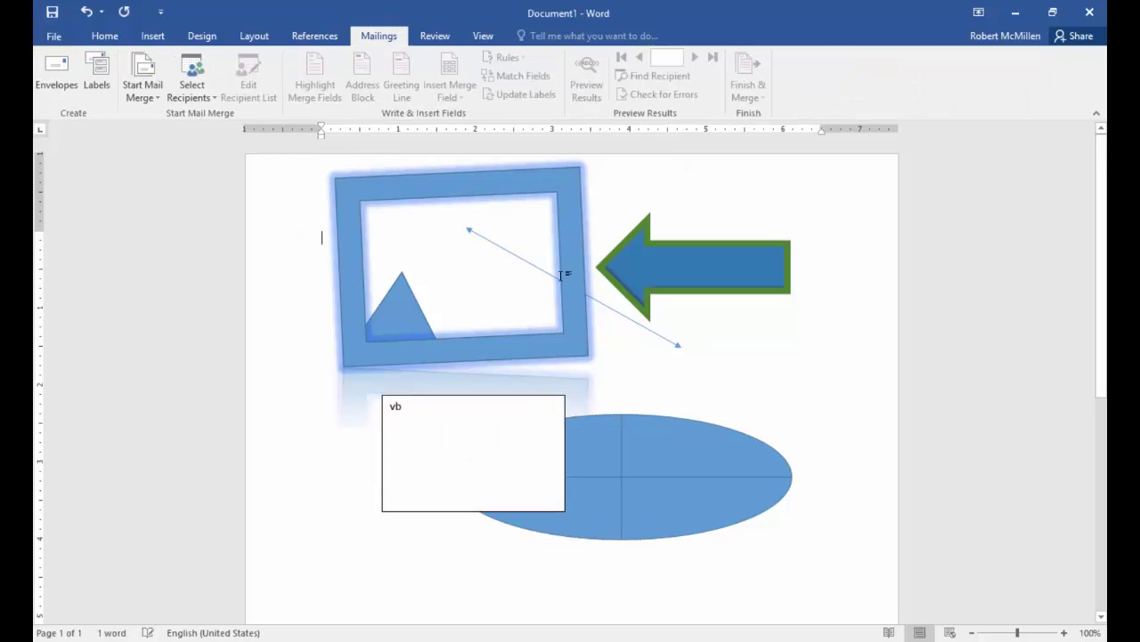
Draw a plus sign equation shape about 1.32" high and 1.64" wide below the block arrow.
{"action": "triple_click", "coordinate": [238, 160]}
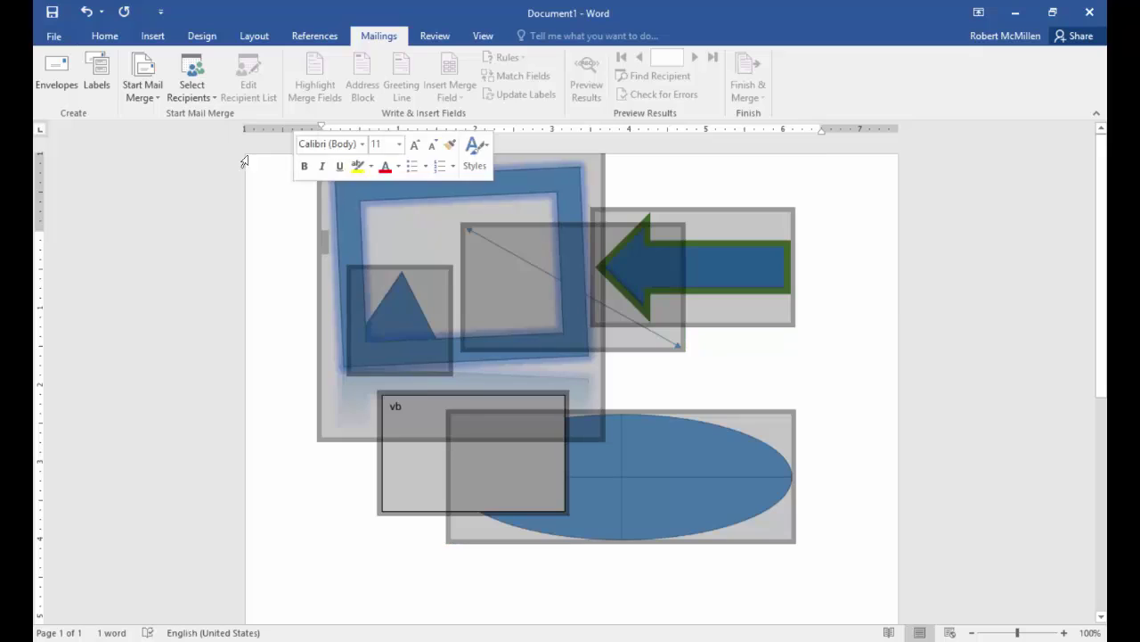
{"action": "left_click", "coordinate": [147, 35]}
{"action": "left_click", "coordinate": [252, 75]}
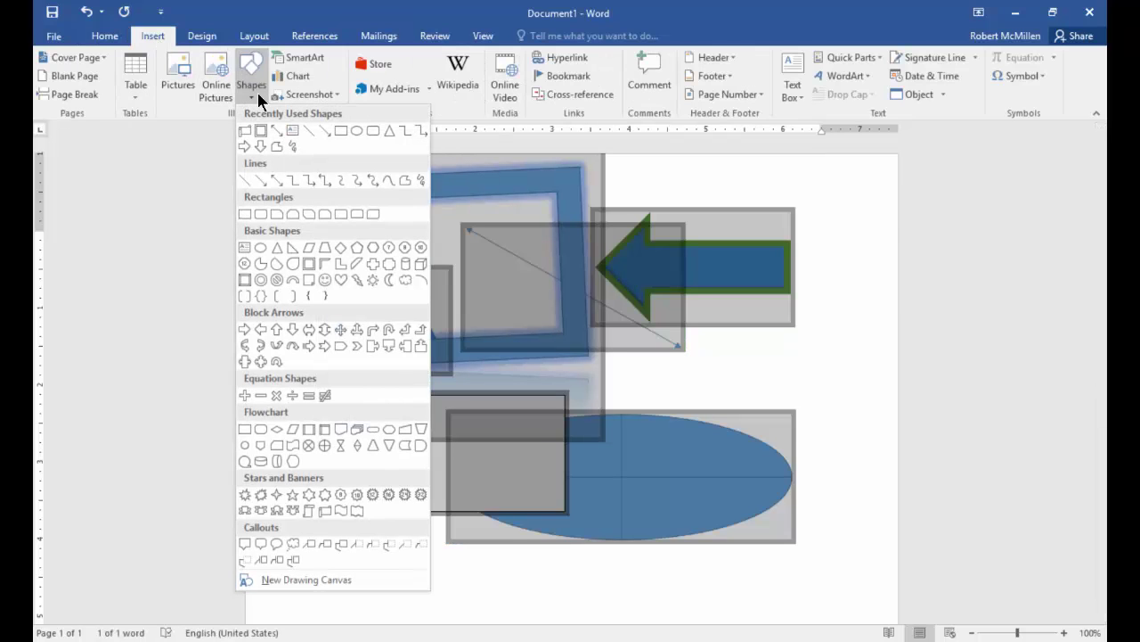
{"action": "left_click", "coordinate": [245, 394]}
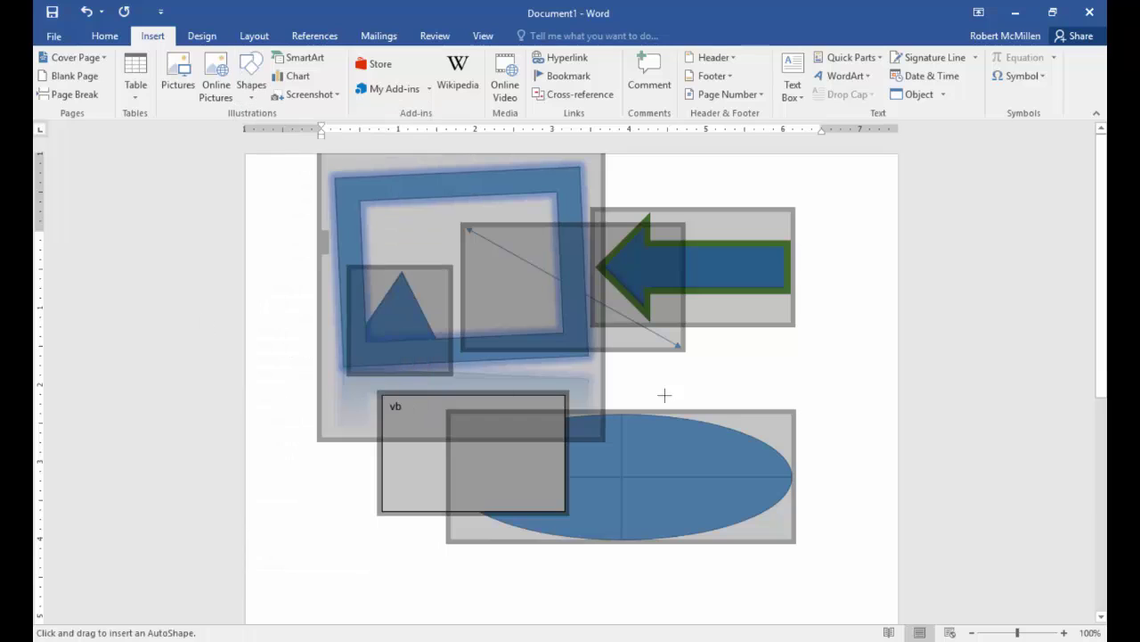
{"action": "mouse_move", "coordinate": [721, 348]}
{"action": "left_mouse_down"}
{"action": "mouse_move", "coordinate": [784, 380]}
{"action": "mouse_move", "coordinate": [846, 449]}
{"action": "left_mouse_up"}
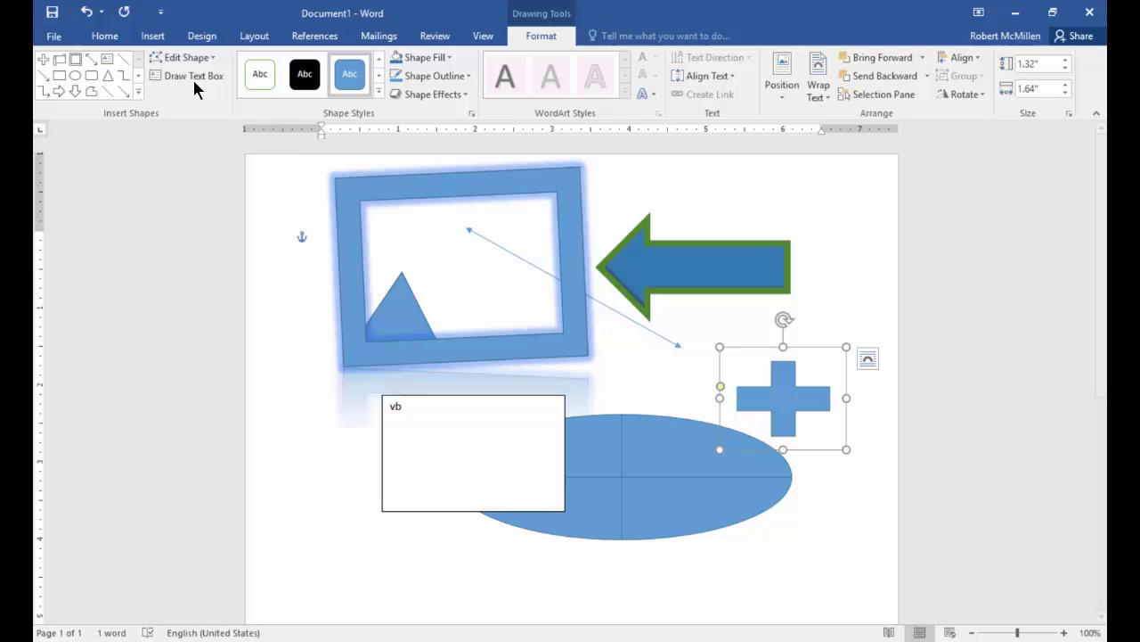
Insert a new drawing canvas on the page.
{"action": "left_click", "coordinate": [126, 38]}
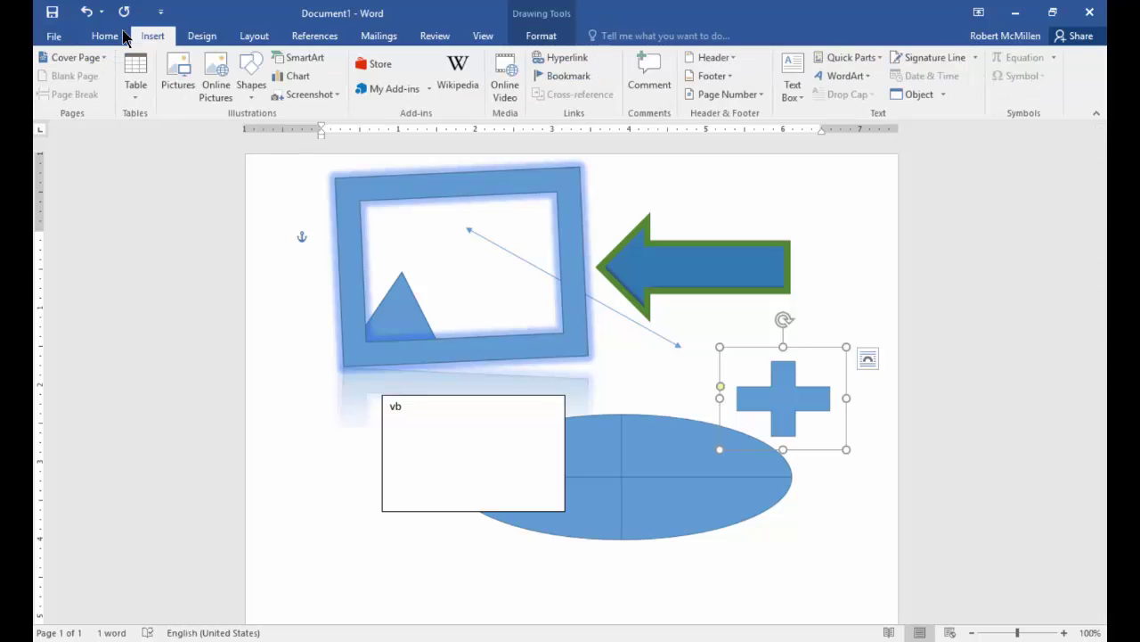
{"action": "left_click", "coordinate": [250, 78]}
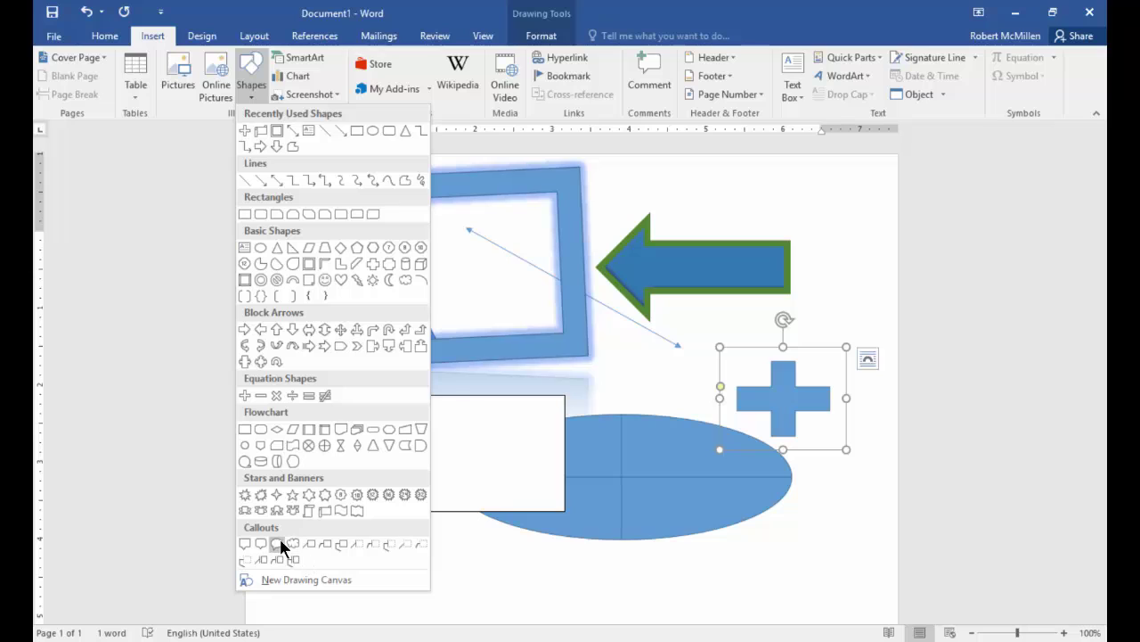
{"action": "left_click", "coordinate": [283, 579]}
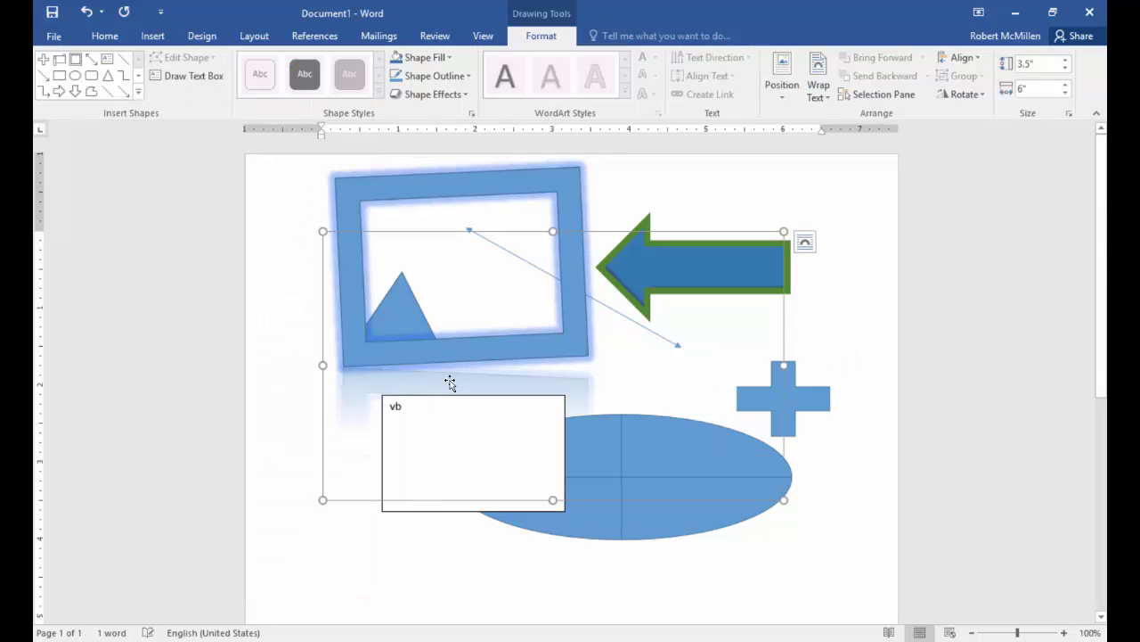
{"action": "left_click_drag", "start_coordinate": [431, 285], "coordinate": [561, 351]}
{"action": "left_click", "coordinate": [675, 438]}
Delete the glowing frame and the left-pointing block arrow.
{"action": "left_click", "coordinate": [348, 234]}
{"action": "key", "text": "Tab"}
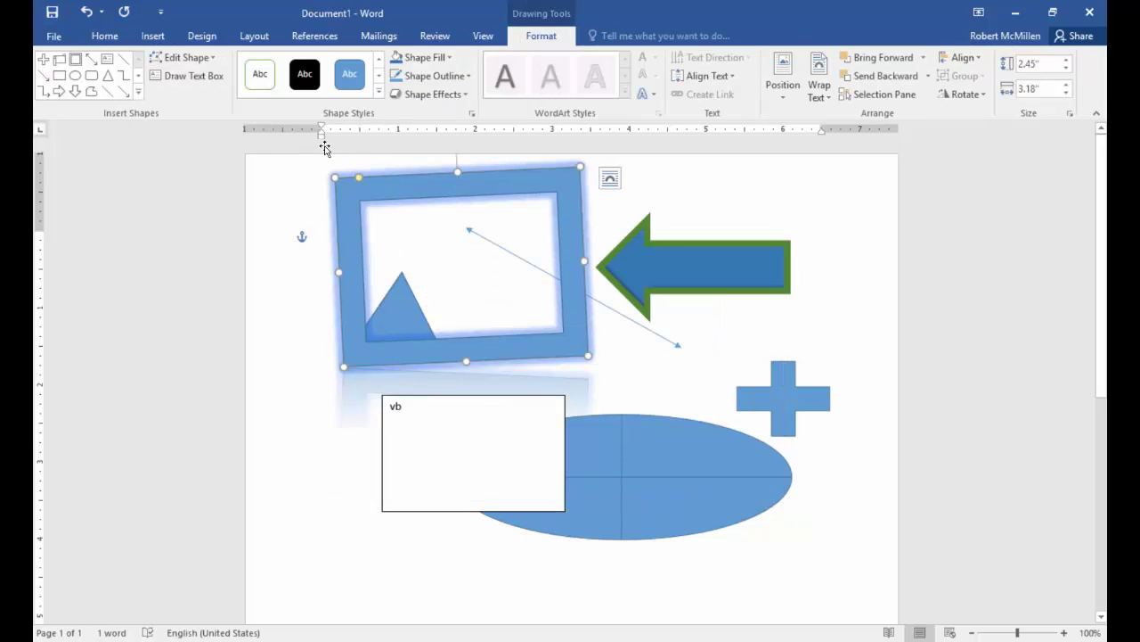
{"action": "key", "text": "Delete"}
{"action": "key", "text": "Tab"}
{"action": "key", "text": "Delete"}
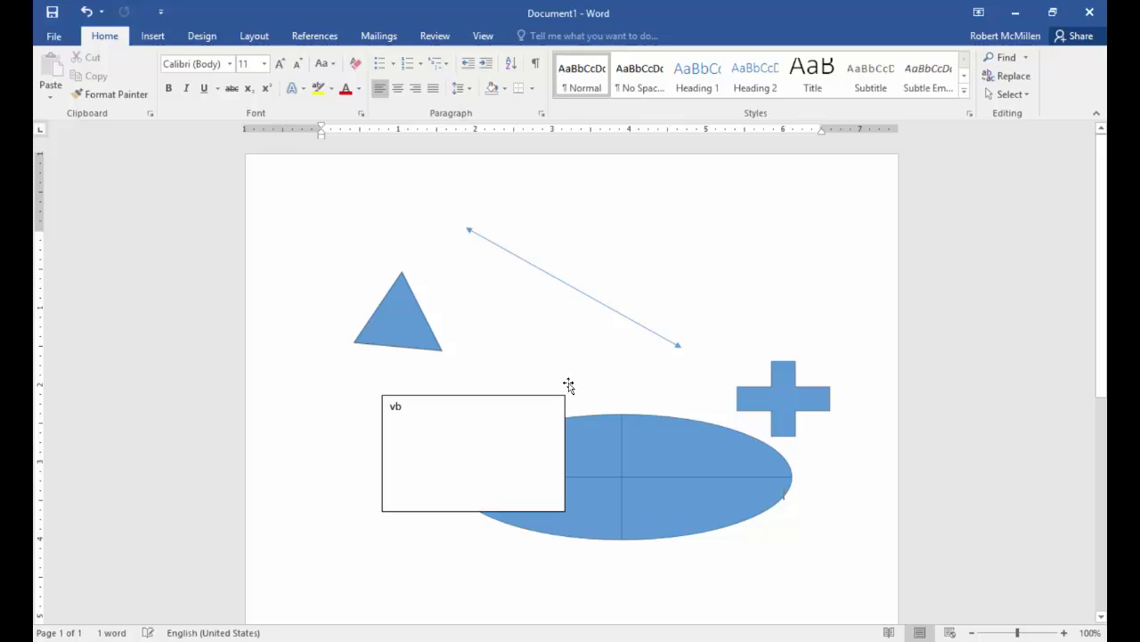
Delete the plus sign, the divided ellipse, the triangle and the double-headed arrow line, keeping the text box.
{"action": "key", "text": "Tab"}
{"action": "key", "text": "Delete"}
{"action": "key", "text": "Tab"}
{"action": "key", "text": "Delete"}
{"action": "key", "text": "Tab"}
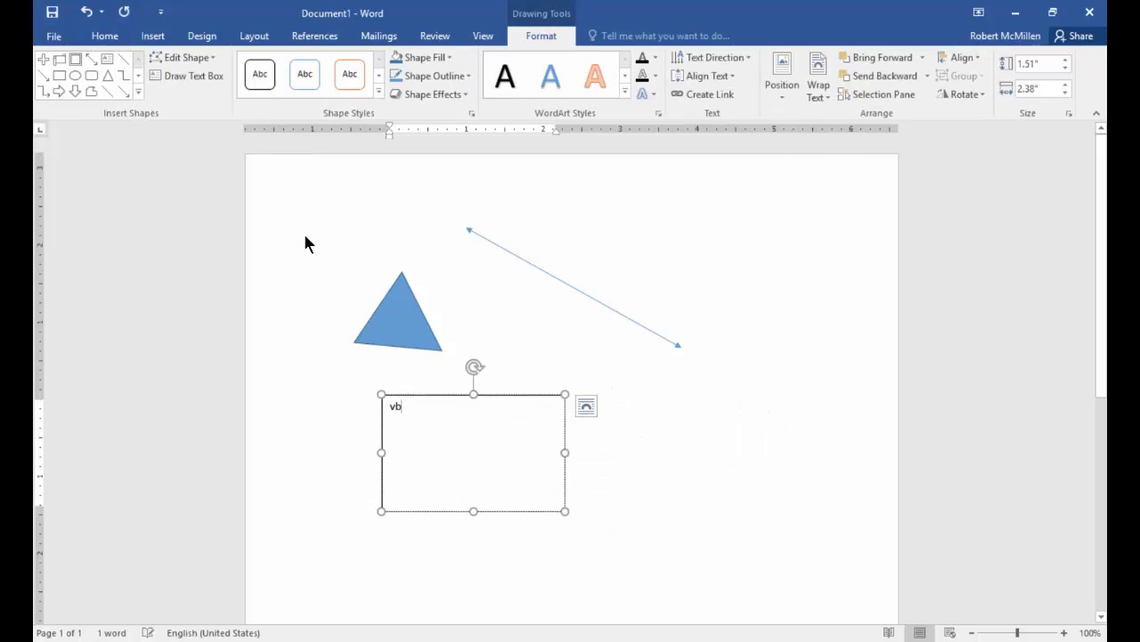
{"action": "key", "text": "Tab"}
{"action": "key", "text": "Delete"}
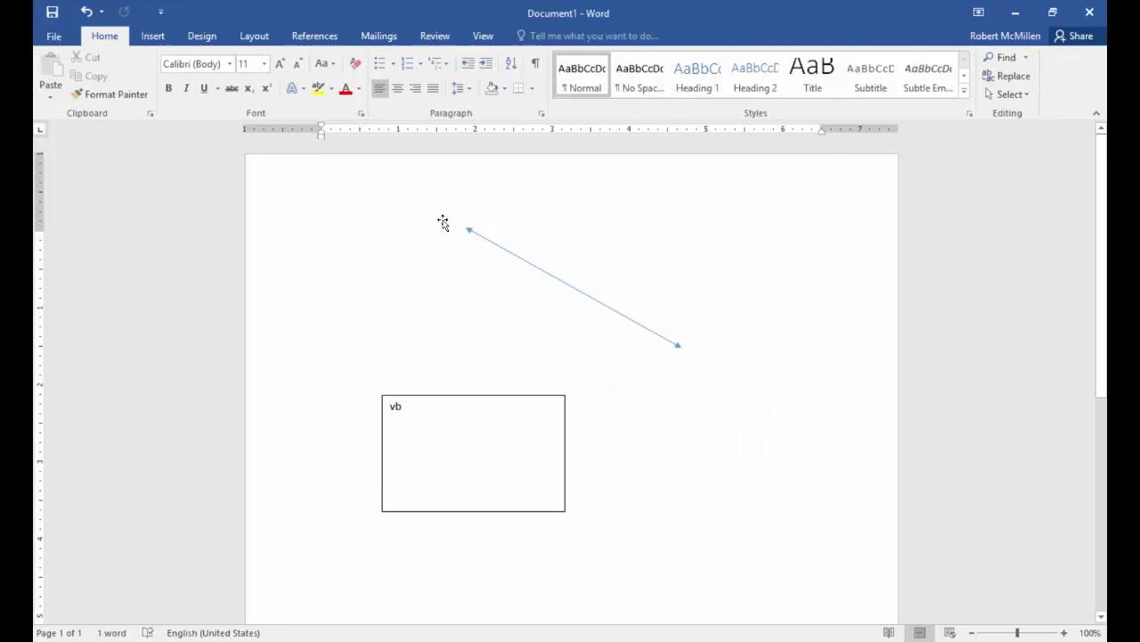
{"action": "key", "text": "Tab"}
{"action": "key", "text": "Delete"}
Rotate the text box slightly counterclockwise and clear the text "vb" from it.
{"action": "left_click", "coordinate": [565, 415]}
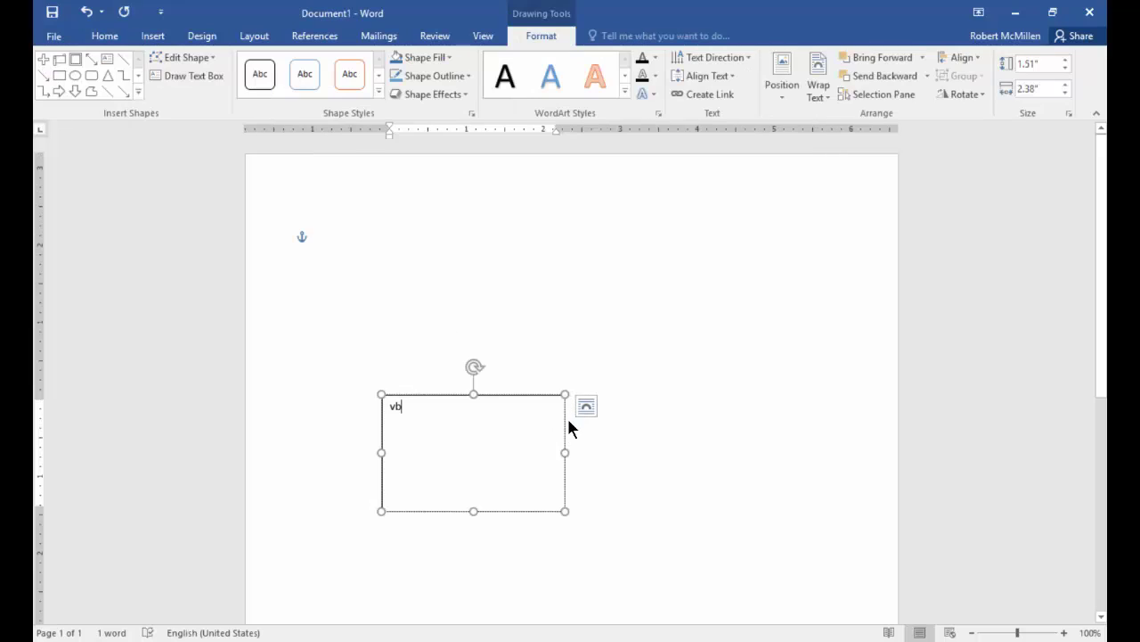
{"action": "left_click_drag", "start_coordinate": [389, 295], "coordinate": [464, 330]}
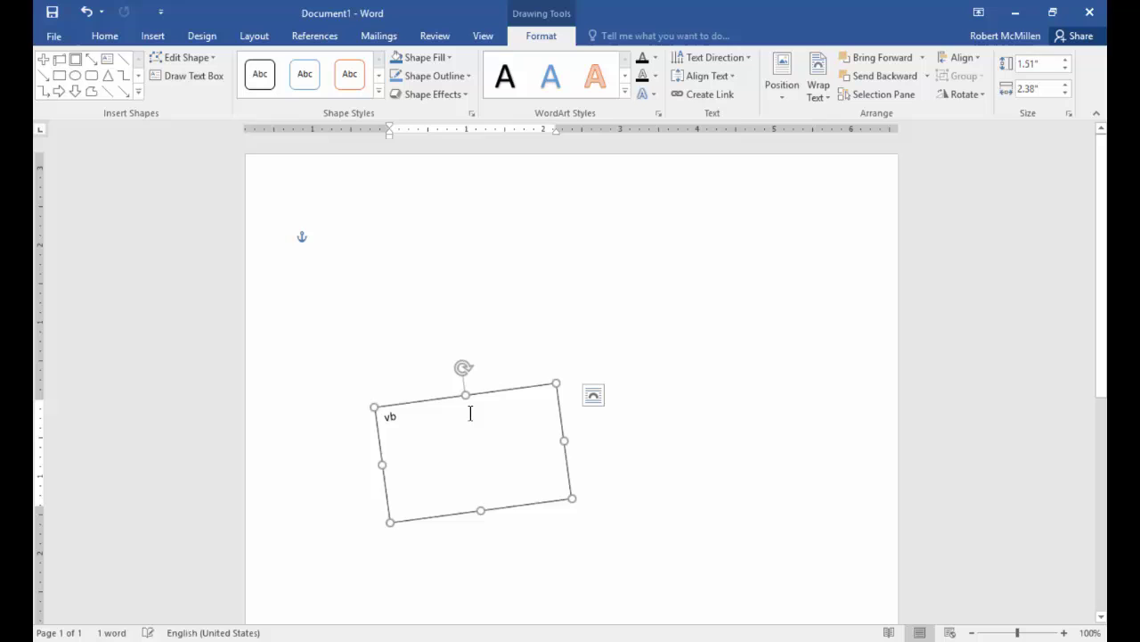
{"action": "key", "text": "ctrl+z"}
{"action": "key", "text": "ctrl+z"}
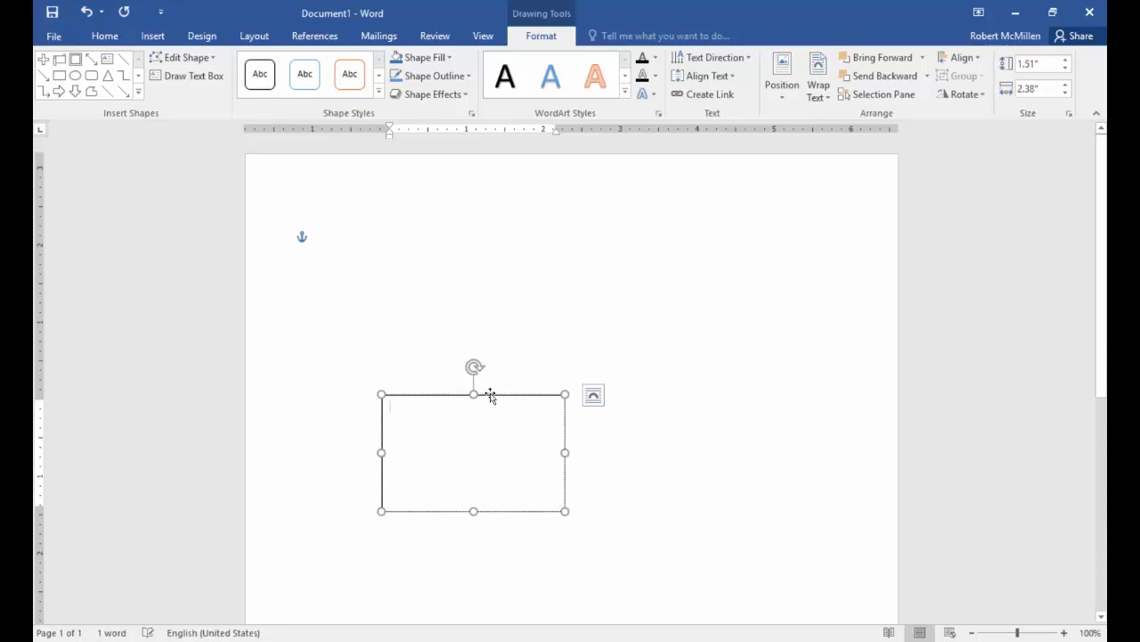
{"action": "key", "text": "ctrl+z"}
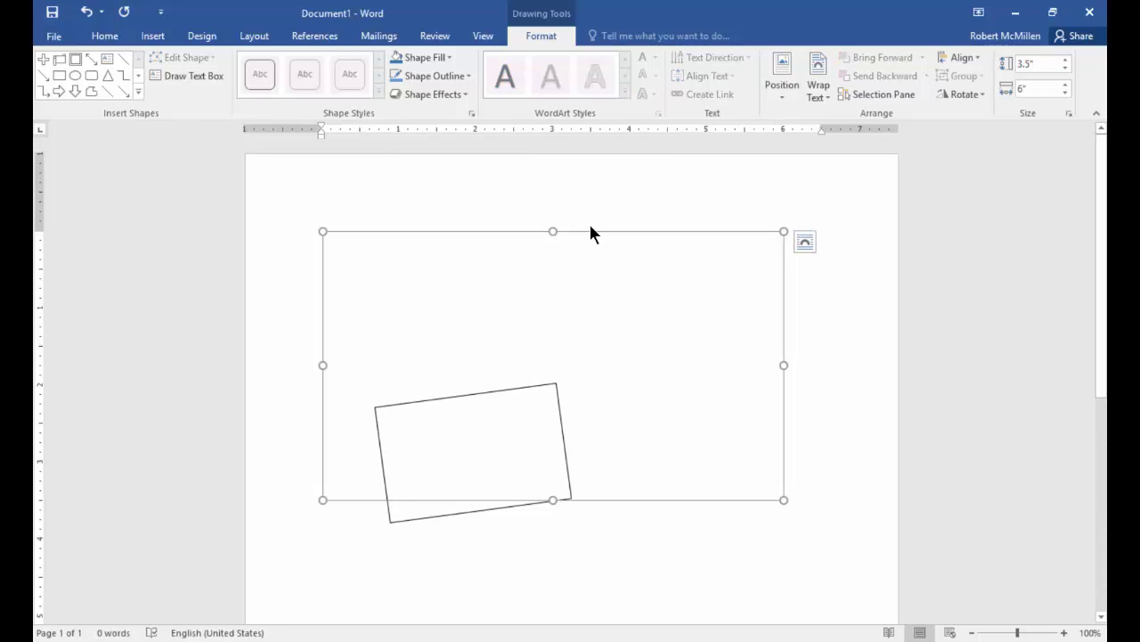
Shrink the drawing canvas to about 2" high by 3.43" wide and fill it with solid blue.
{"action": "mouse_move", "coordinate": [785, 232]}
{"action": "left_mouse_down"}
{"action": "mouse_move", "coordinate": [796, 208]}
{"action": "mouse_move", "coordinate": [819, 209]}
{"action": "mouse_move", "coordinate": [641, 326]}
{"action": "mouse_move", "coordinate": [443, 344]}
{"action": "mouse_move", "coordinate": [443, 328]}
{"action": "left_mouse_up"}
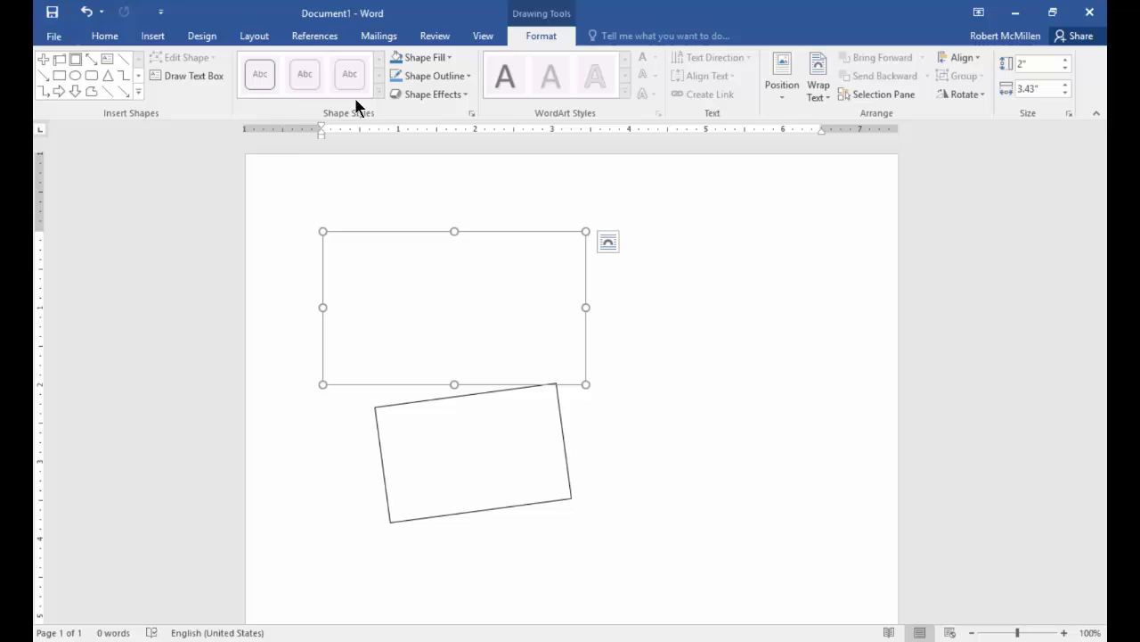
{"action": "left_click", "coordinate": [428, 57]}
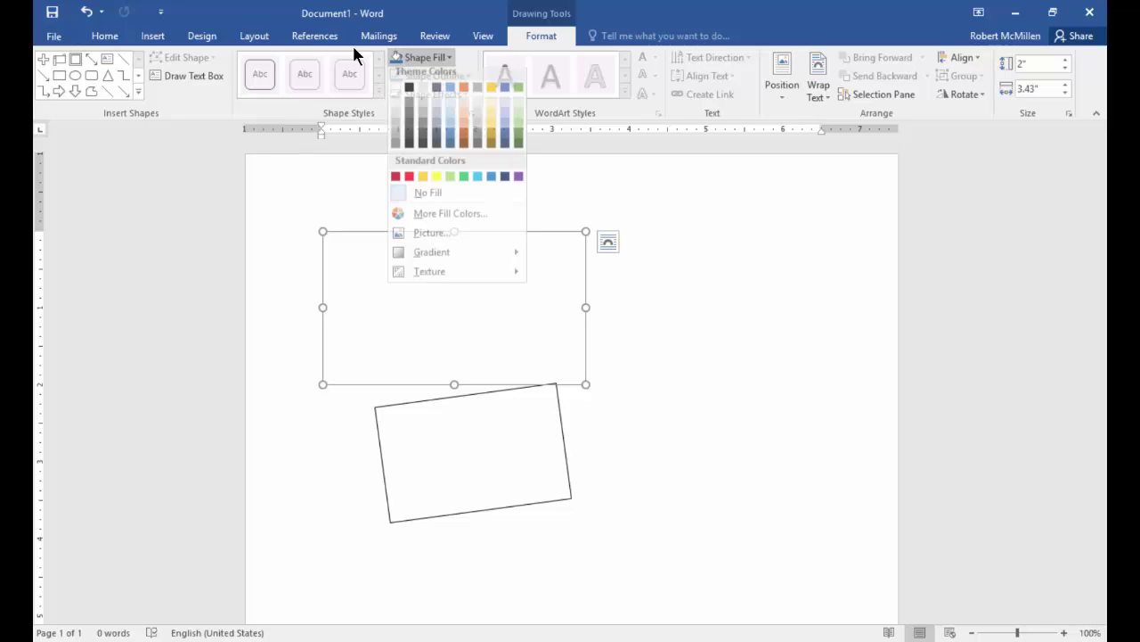
{"action": "left_click", "coordinate": [451, 142]}
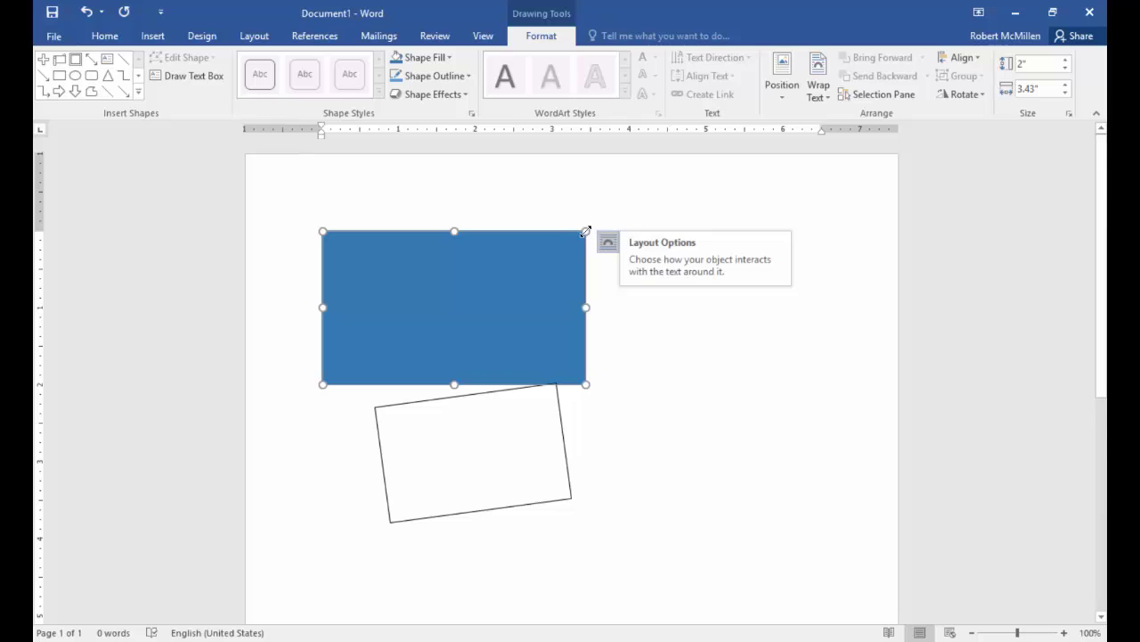
Reshape the blue drawing canvas into a low, wide band above the tilted text box, extending past the right margin.
{"action": "left_click_drag", "start_coordinate": [585, 384], "coordinate": [525, 349]}
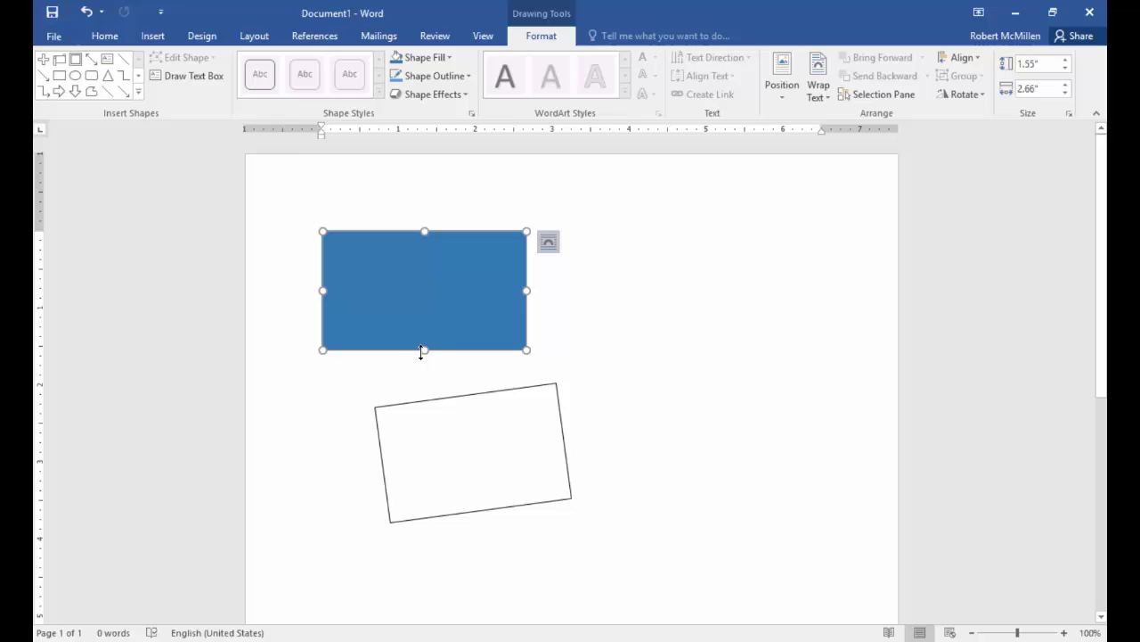
{"action": "left_click_drag", "start_coordinate": [424, 343], "coordinate": [424, 277]}
{"action": "left_click_drag", "start_coordinate": [527, 279], "coordinate": [592, 359]}
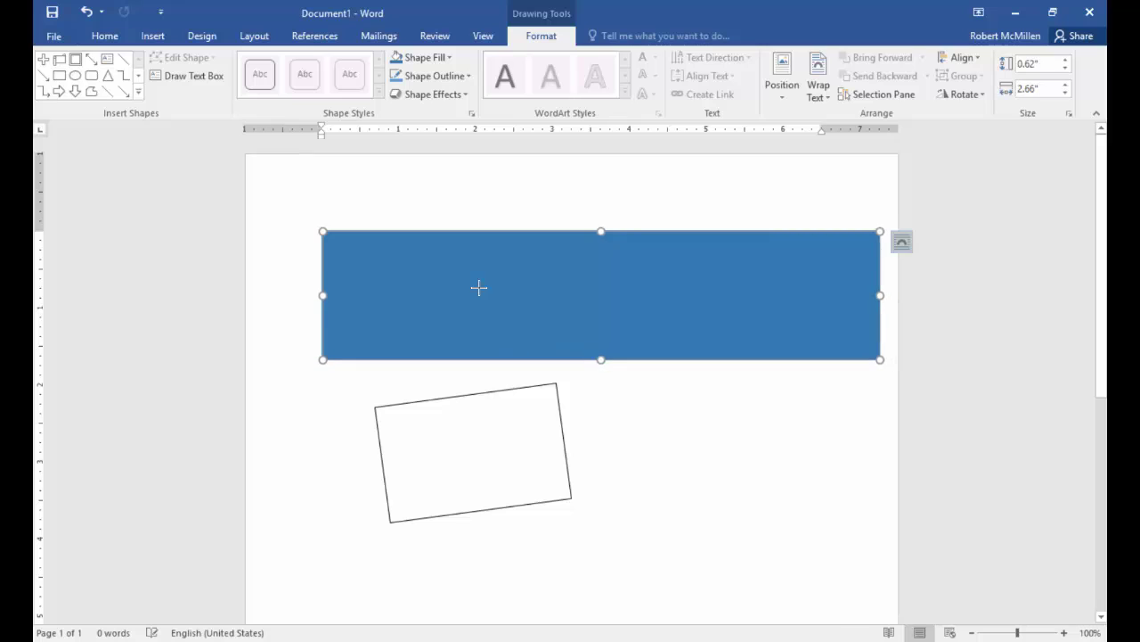
Draw a text box about 4.6" high by 3.17" wide over the blue drawing canvas and the tilted text box.
{"action": "left_click", "coordinate": [154, 71]}
{"action": "left_click_drag", "start_coordinate": [386, 190], "coordinate": [633, 546]}
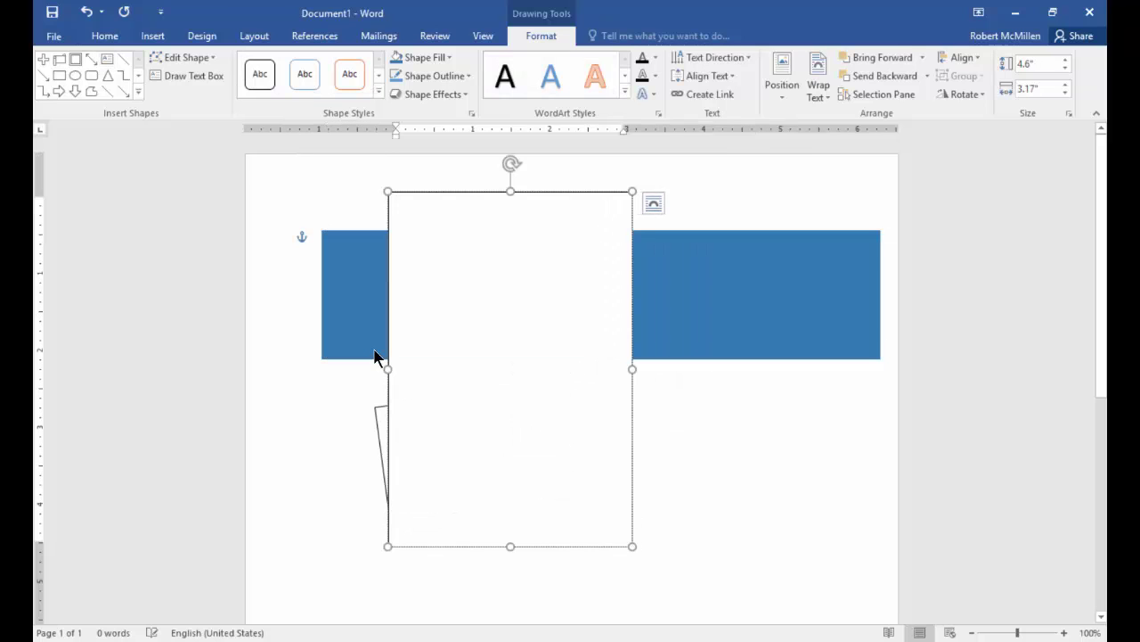
{"action": "left_click", "coordinate": [239, 170]}
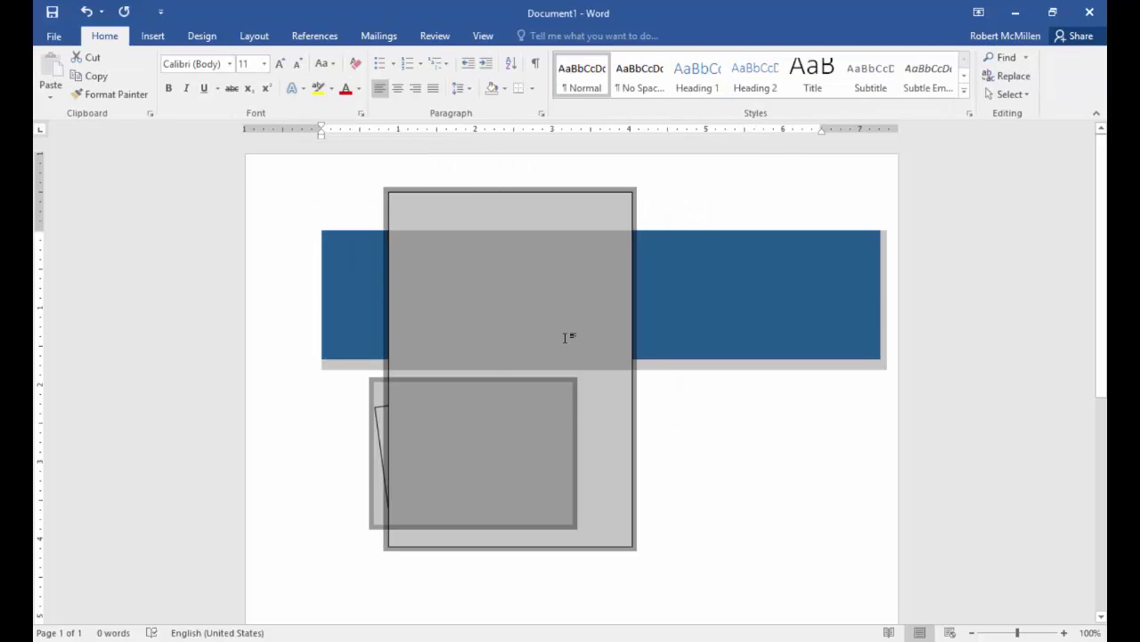
Select the blue drawing canvas and display the commands for inserting objects.
{"action": "left_click", "coordinate": [377, 235]}
{"action": "left_click", "coordinate": [132, 36]}
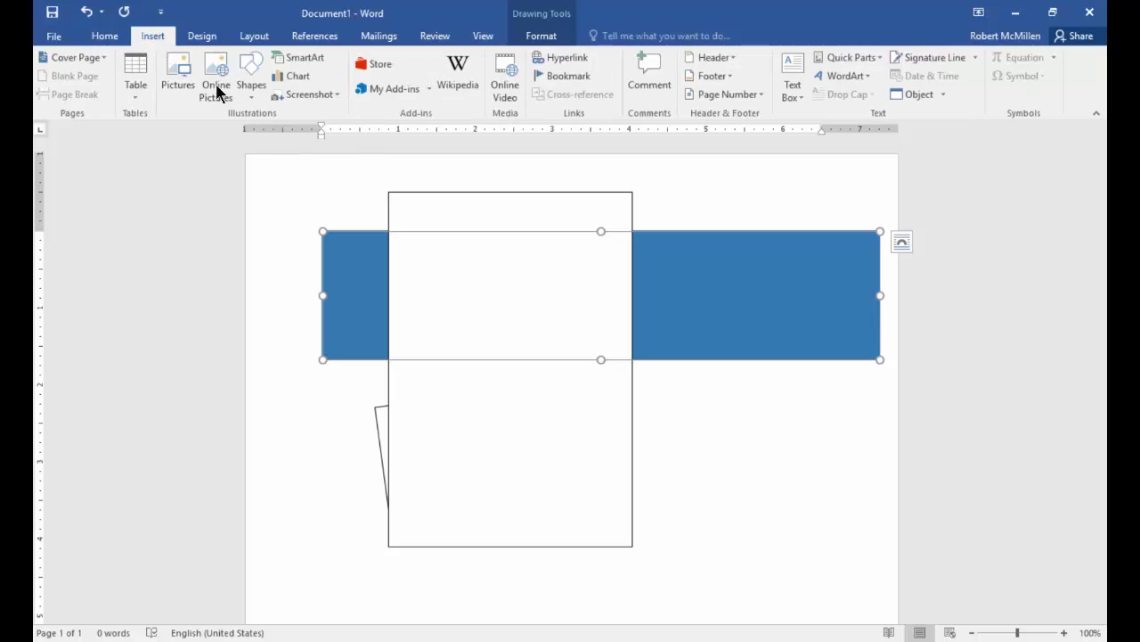